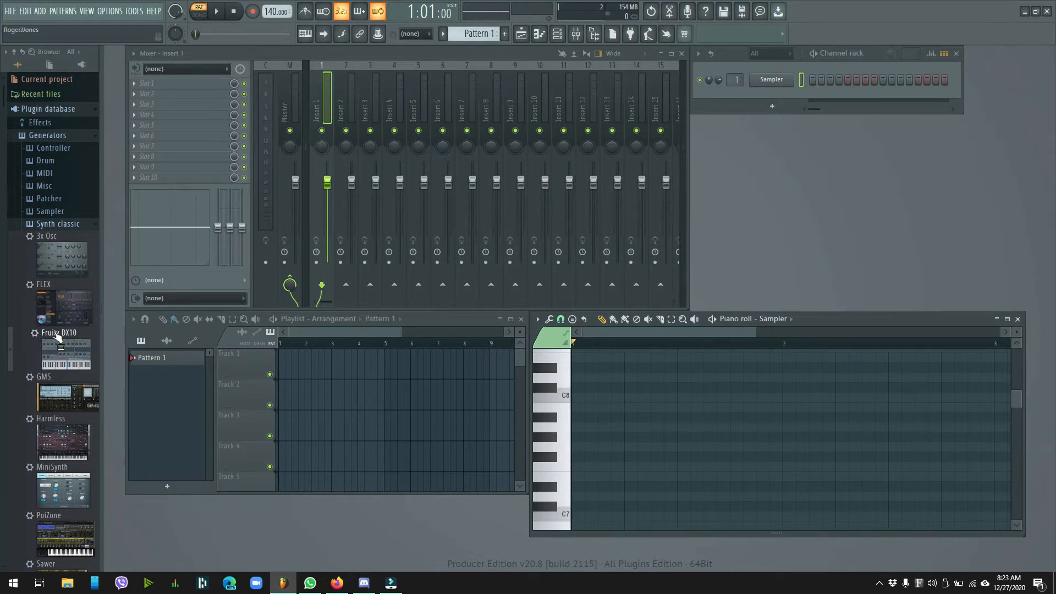
Replace the Sampler channel's instrument with the Fruity DX10 synth and open its piano roll
drag(57, 337, 773, 81)
drag(321, 205, 807, 123)
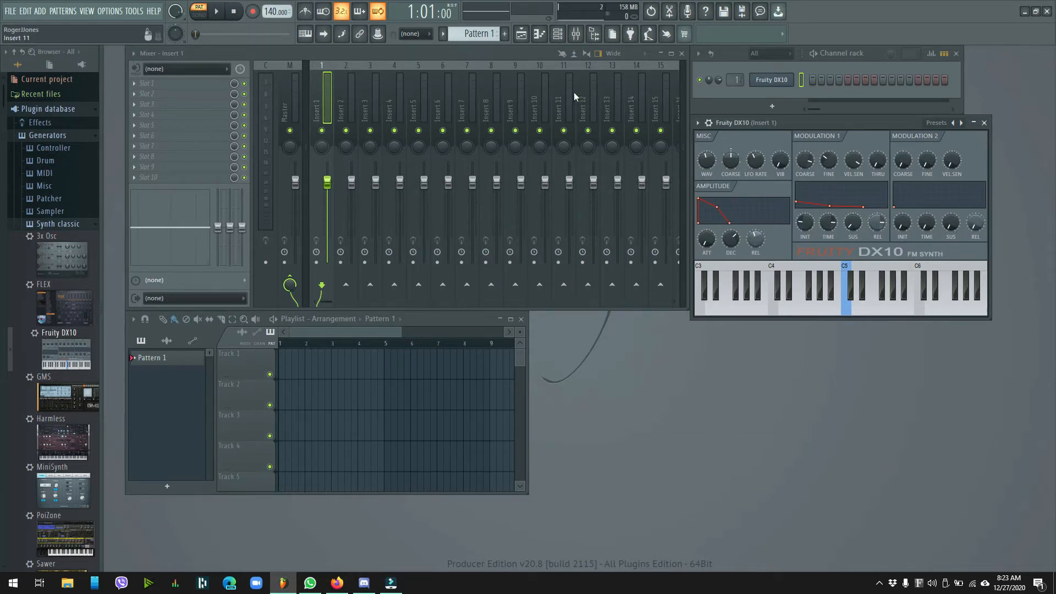
click(540, 34)
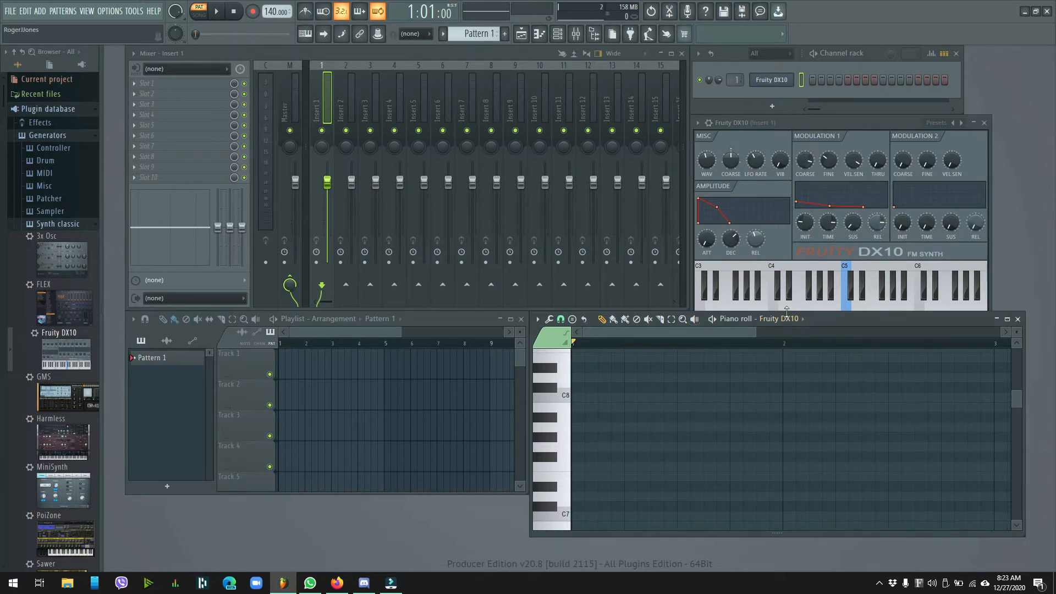
Draw five long notes, C8, B7, F#7, D#8 and D#7, across the first bars of the piano roll
click(582, 399)
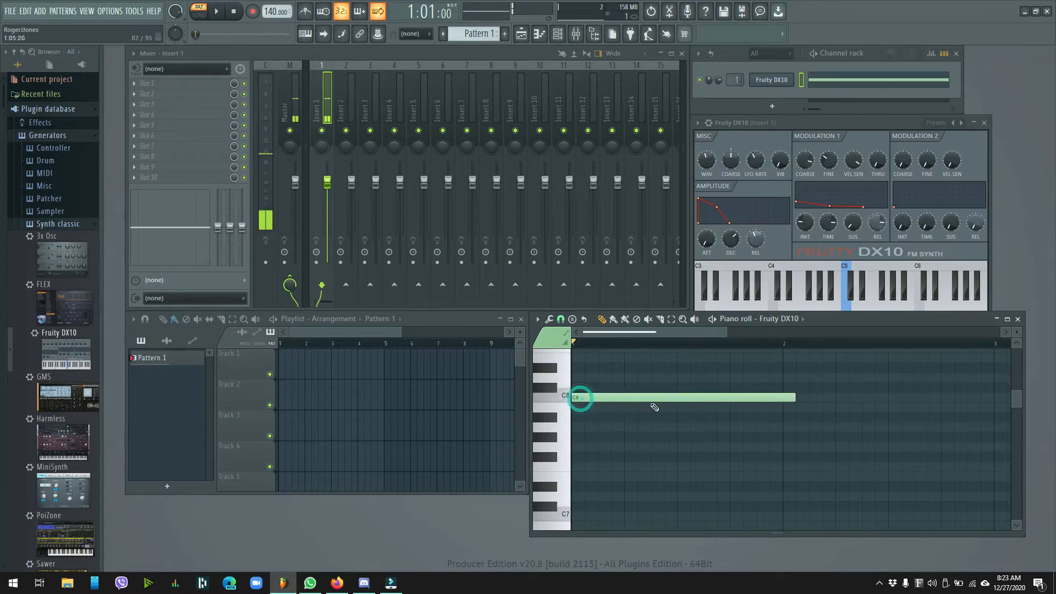
click(824, 408)
click(718, 457)
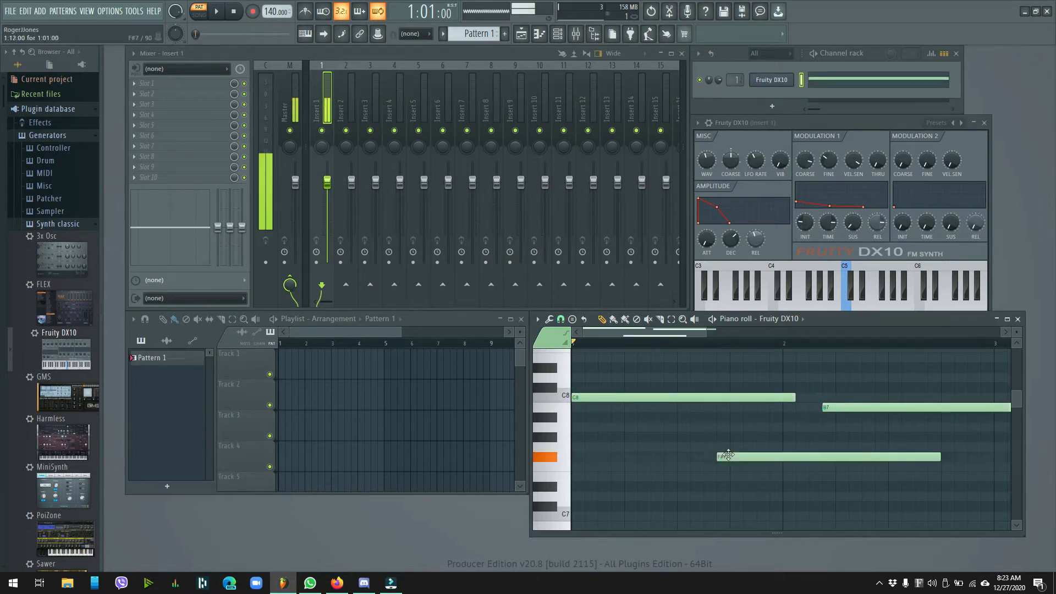
click(870, 367)
click(904, 486)
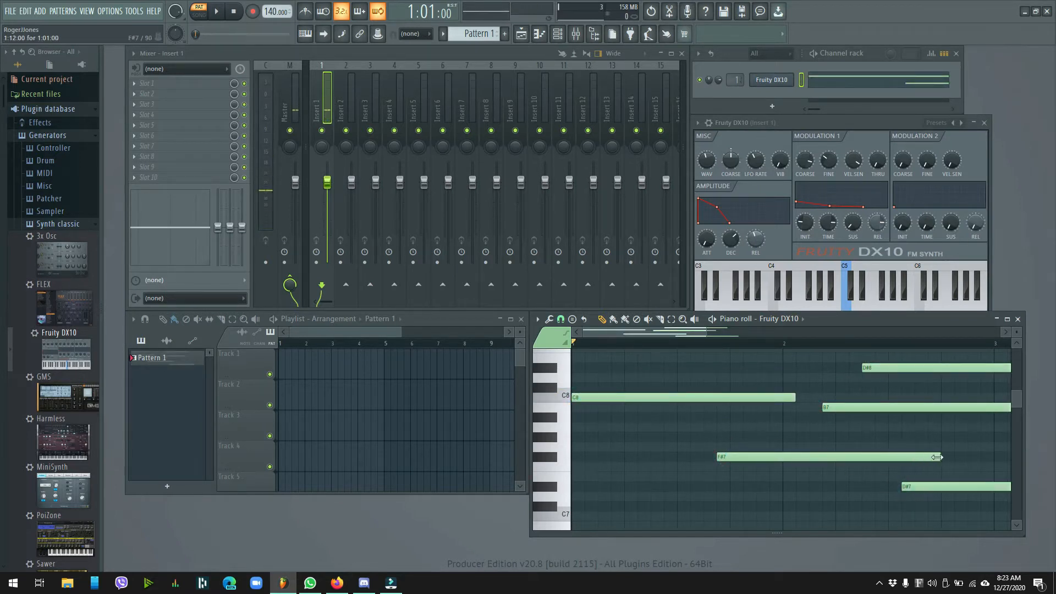
Shorten the F#7 note and add short B7, D#8, F#7, D7, G#7 and C#8 notes in bar 1
drag(939, 457, 782, 458)
click(718, 410)
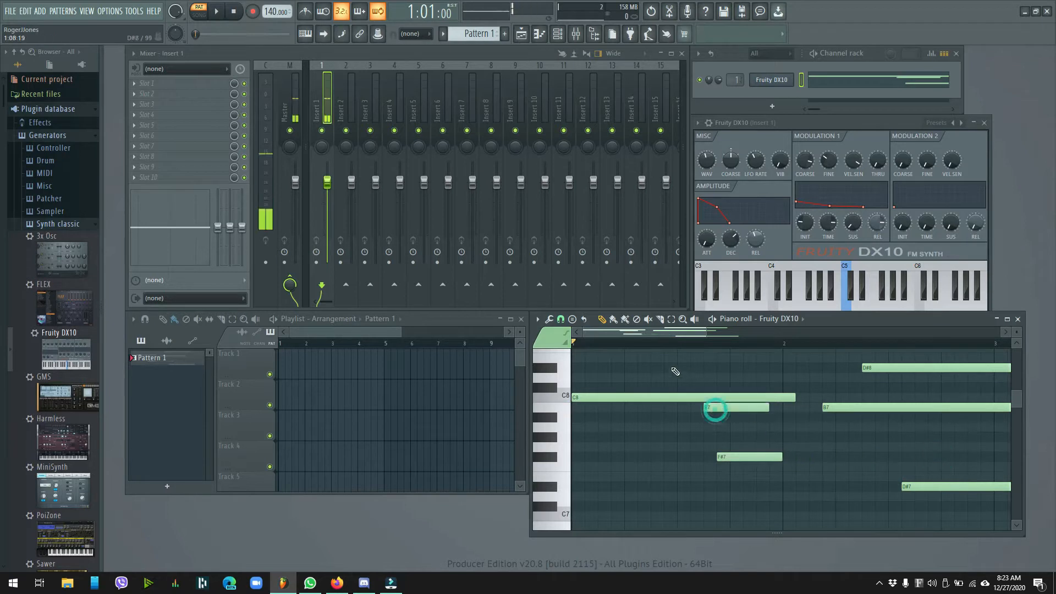
click(677, 368)
click(644, 457)
click(627, 496)
click(588, 436)
click(601, 387)
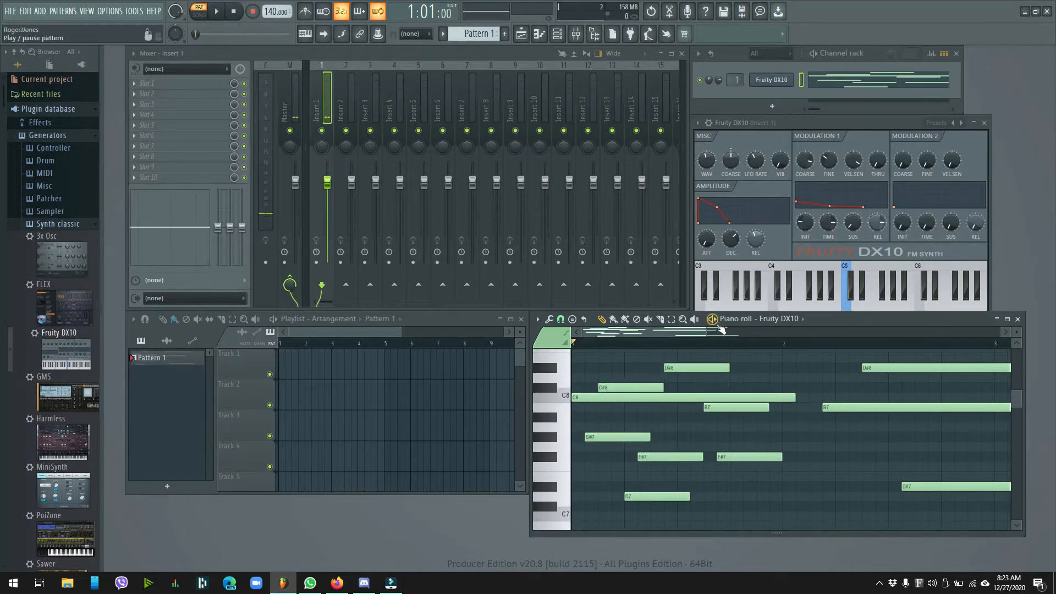
Extend the melody through bars 3 and 4 with short E8, C#8, A#7, C#8, D#8, A#7 and F7 notes
drag(706, 334, 833, 336)
click(842, 358)
click(847, 387)
click(891, 417)
click(924, 387)
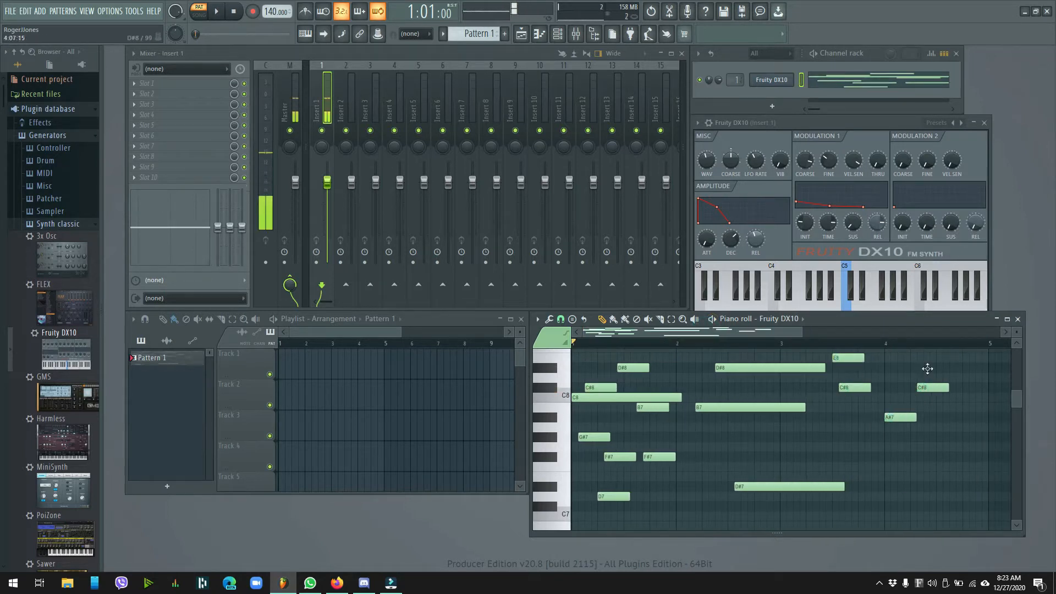
click(931, 367)
click(960, 417)
click(981, 467)
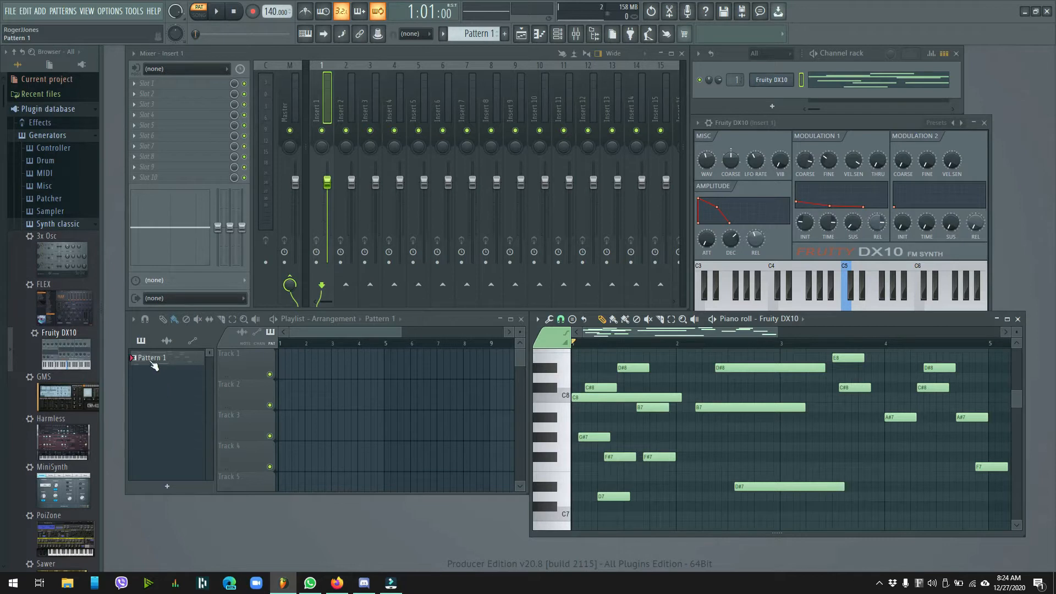
Place Pattern 1 at the start of playlist Track 1, and delete its long C8 and B7 notes and the E8 note
drag(153, 365, 297, 363)
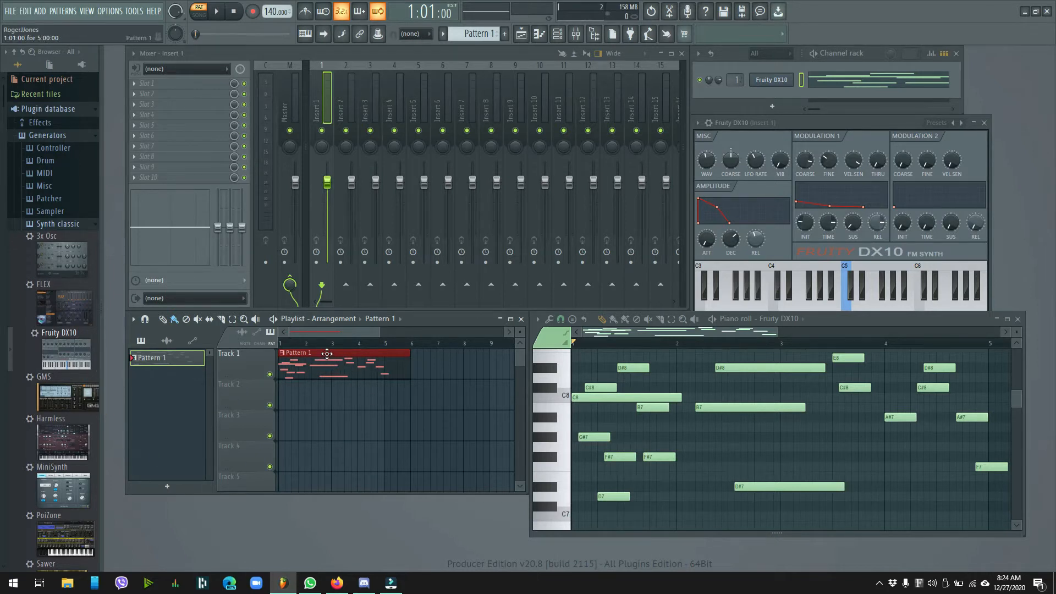
right_click(615, 398)
right_click(720, 410)
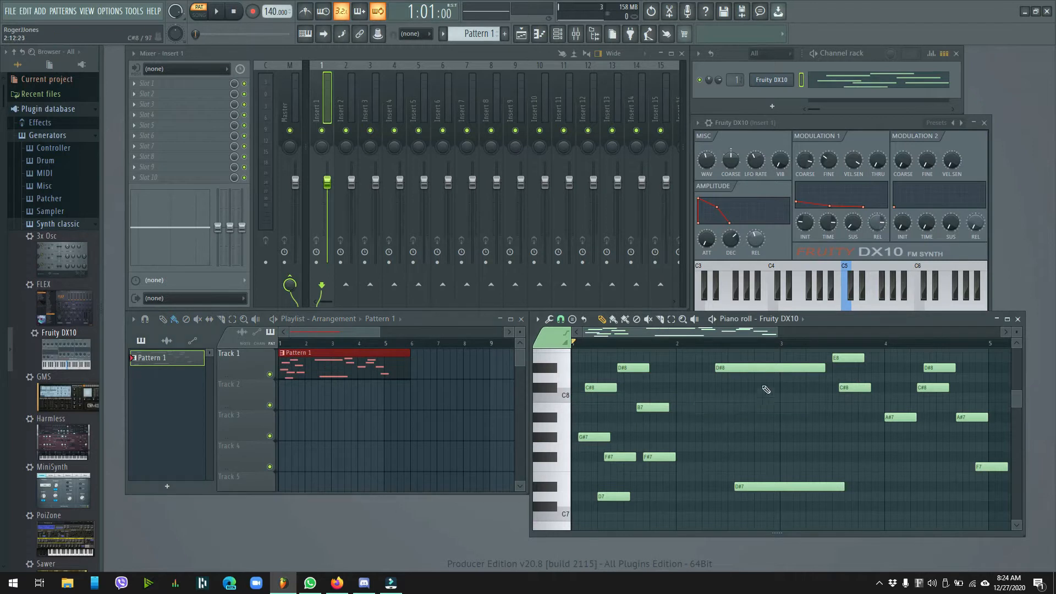
right_click(850, 358)
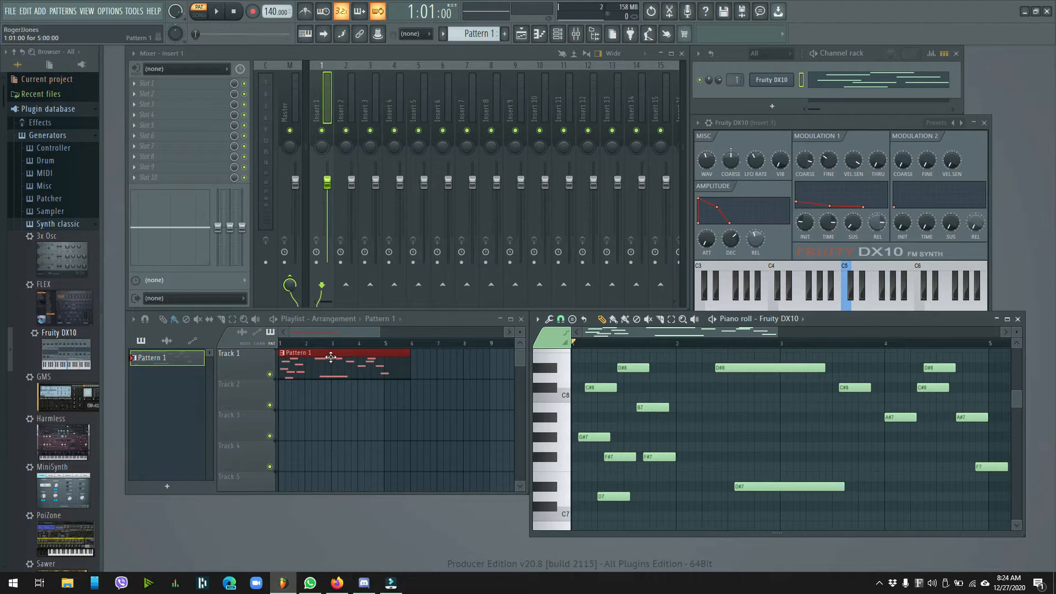
Move the Pattern 1 clip to bar 3 on Track 1 and place a second copy on Track 2 near bar 5
drag(333, 356, 383, 365)
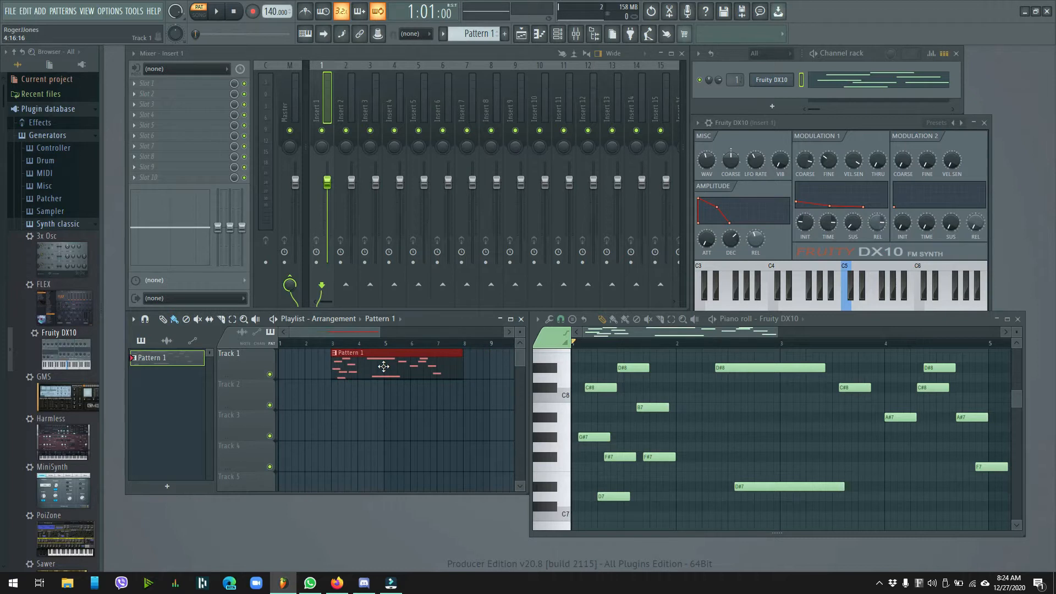
click(483, 371)
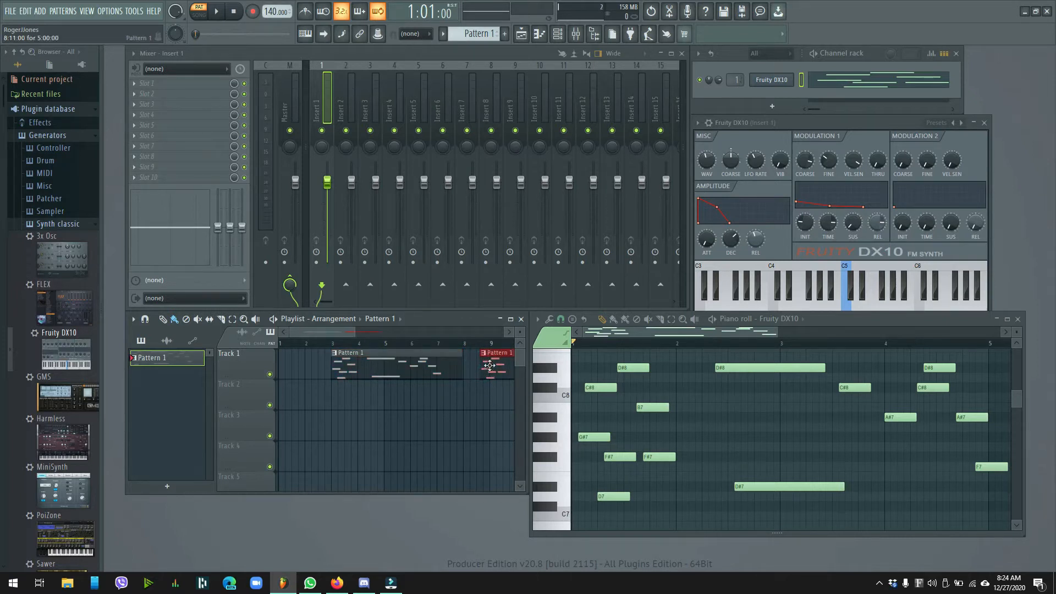
drag(500, 355, 399, 396)
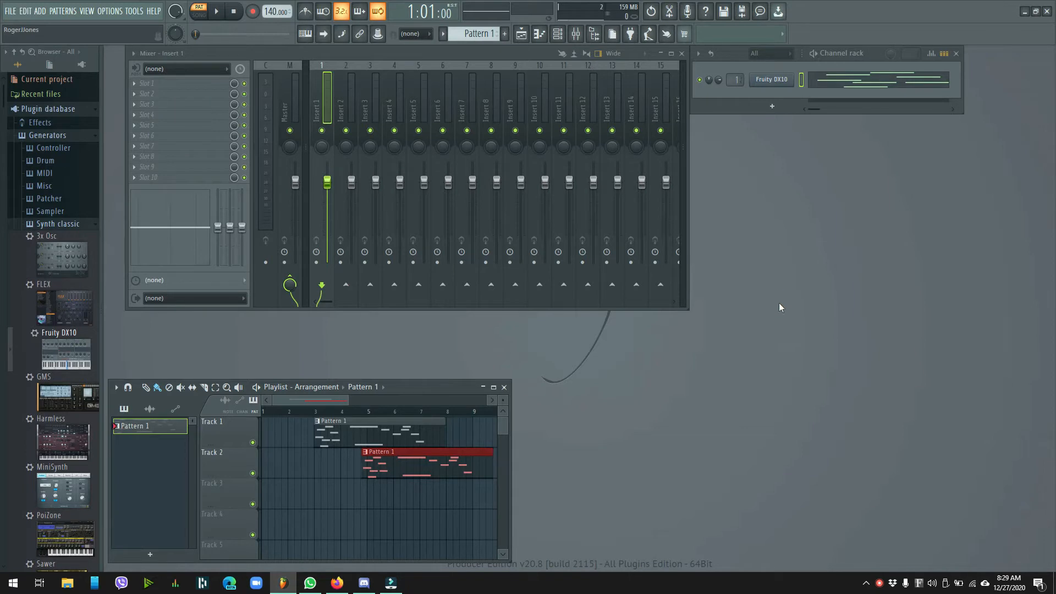
Set the Fruity DX10 channel to receive notes from the Impact GX61 on all MIDI channels
right_click(771, 83)
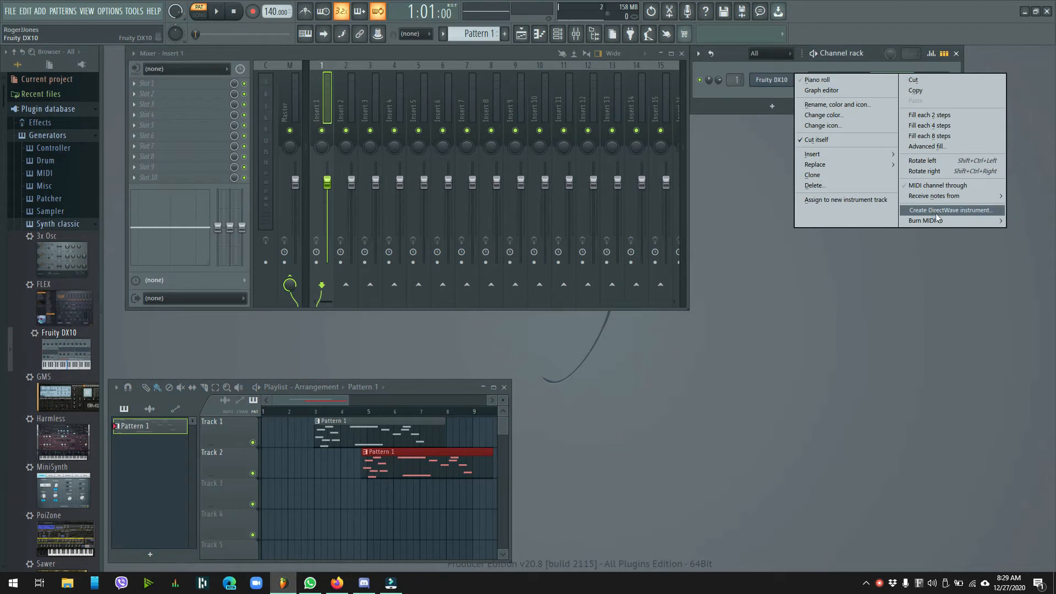
mouse_move(938, 200)
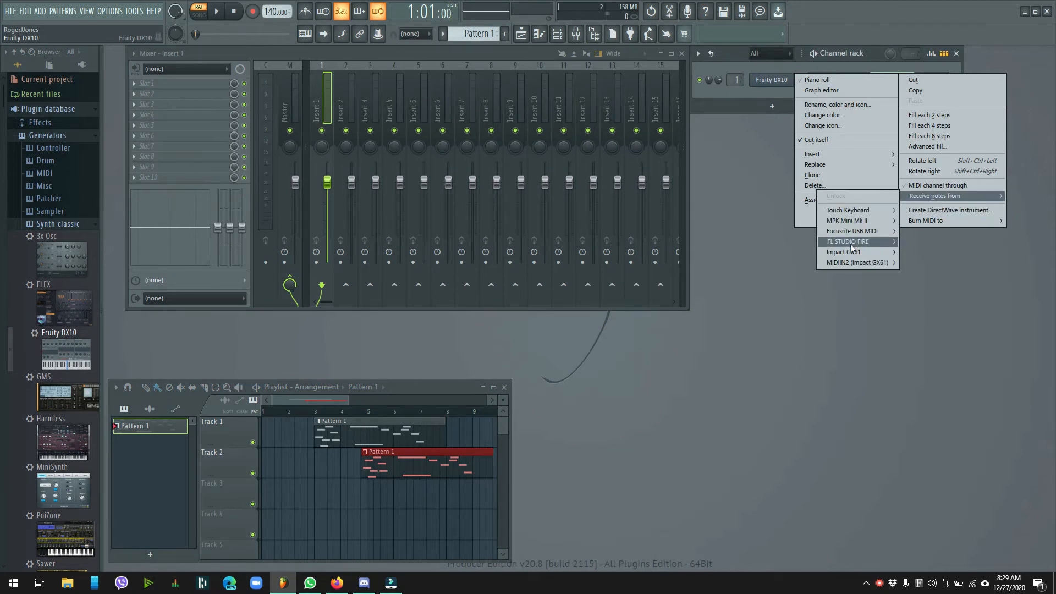
mouse_move(851, 245)
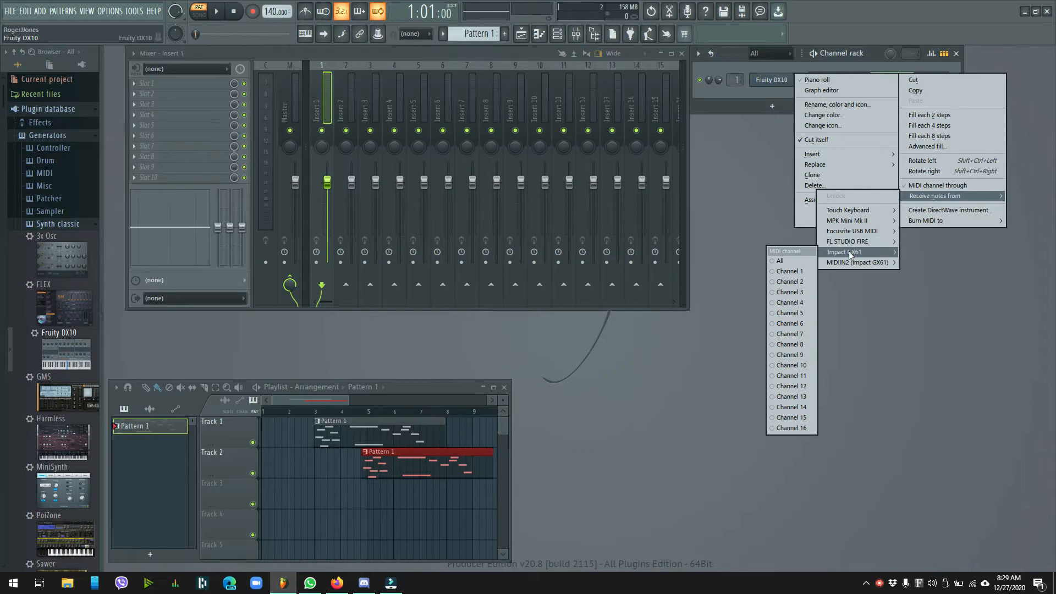
click(790, 262)
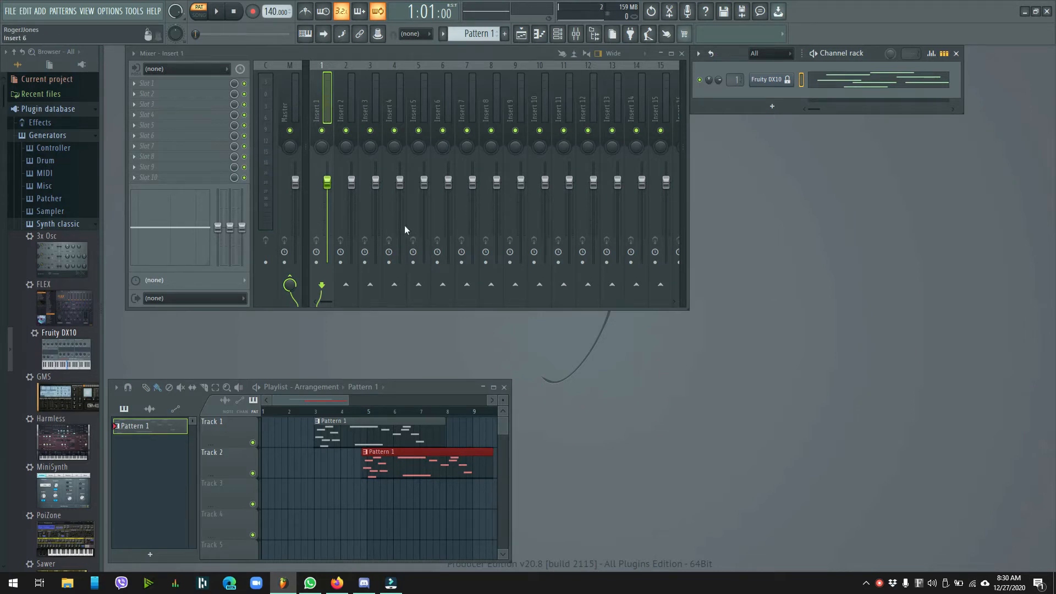
Arm mixer Insert 1 and enable recording of notes and automation
click(317, 263)
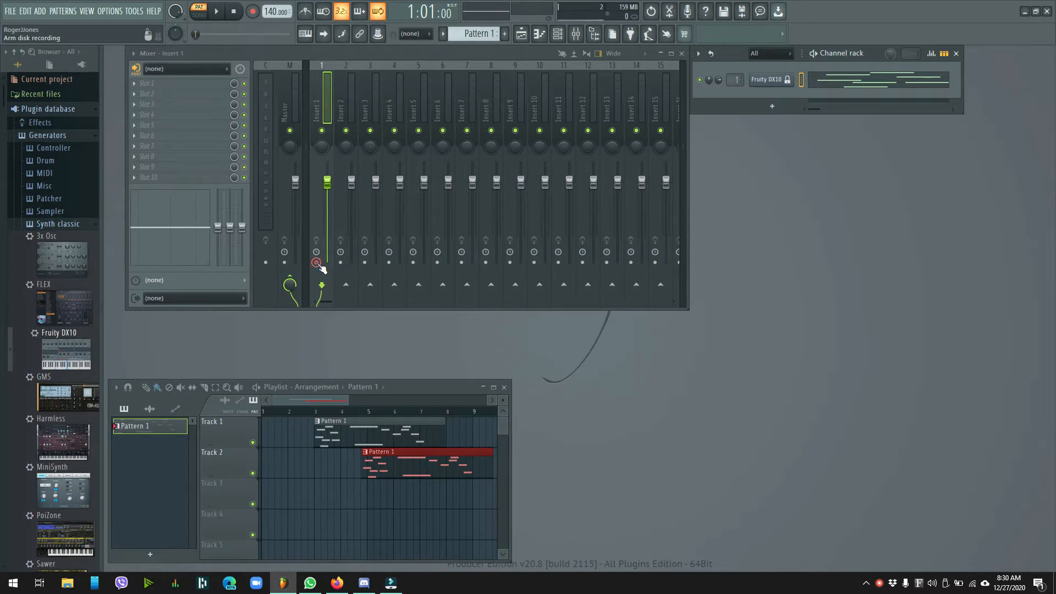
click(254, 12)
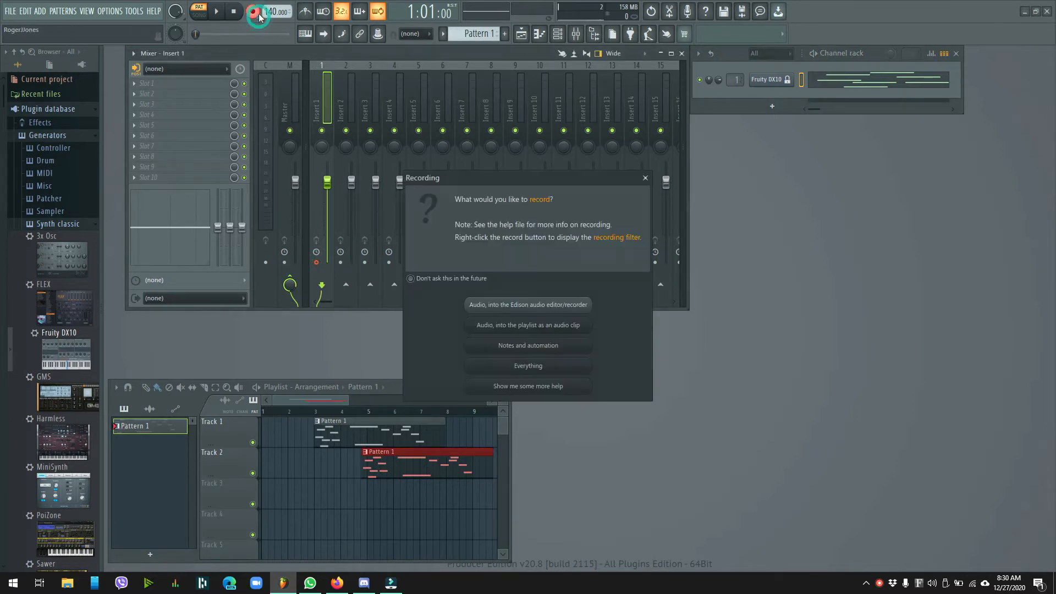
click(525, 349)
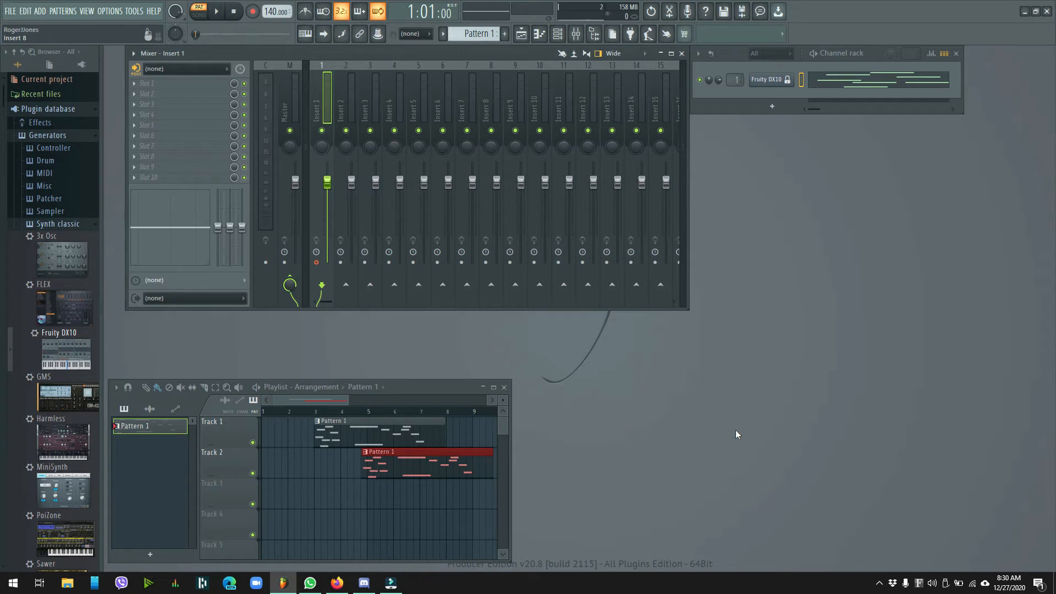
Collapse the Synth classic plugin list and set mixer Insert 2's audio input to the stereo pair Input 1 - Input 2
click(57, 224)
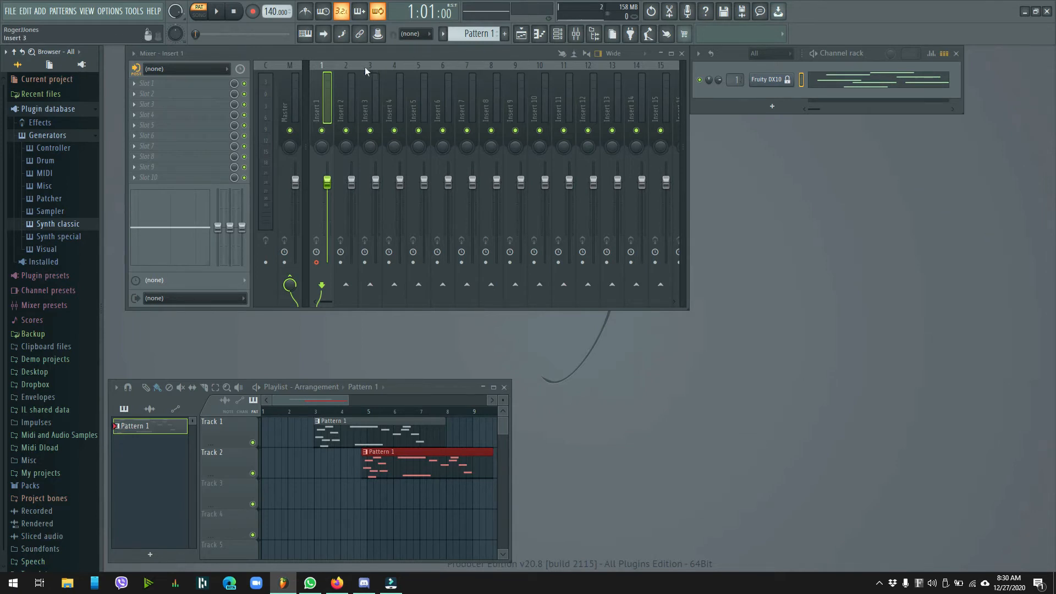
click(344, 64)
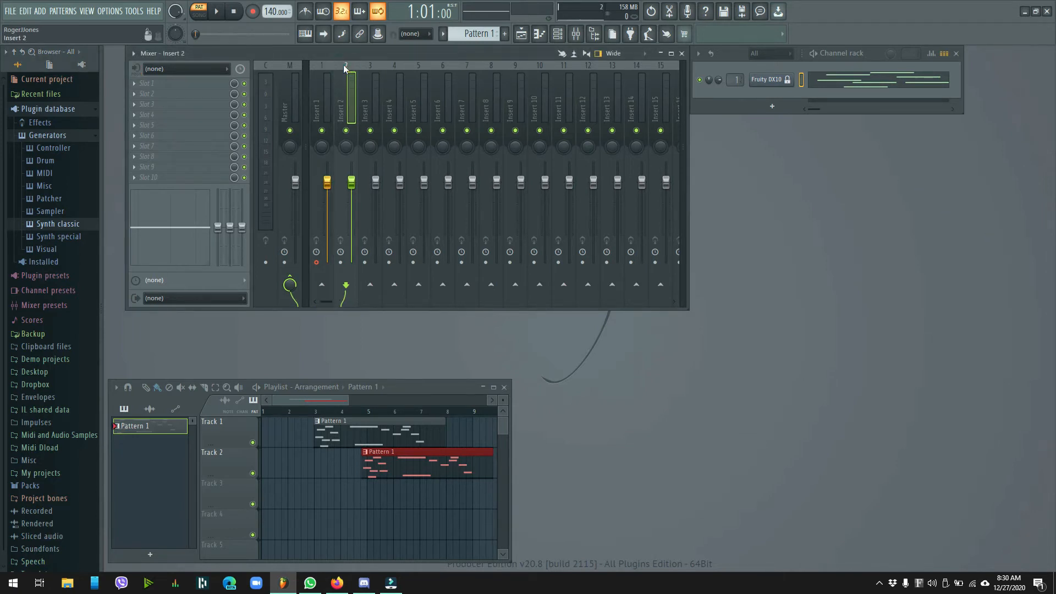
right_click(344, 66)
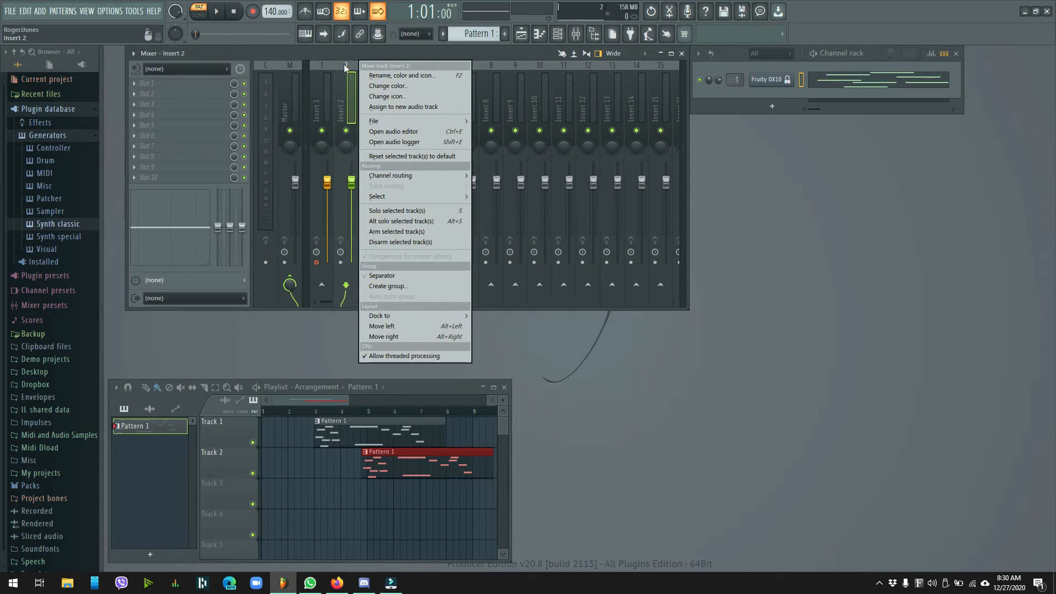
click(345, 65)
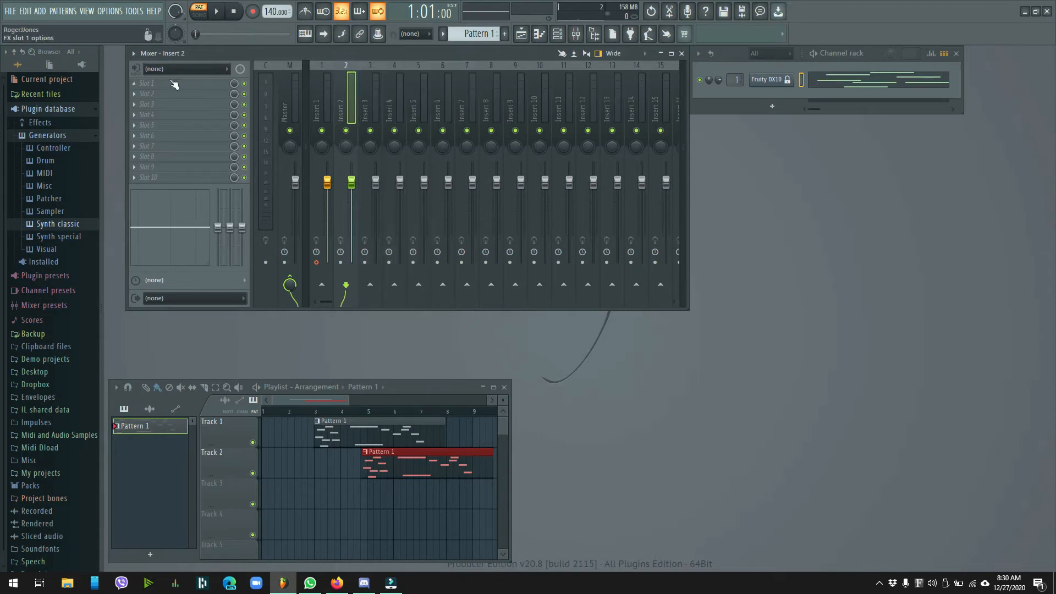
click(226, 70)
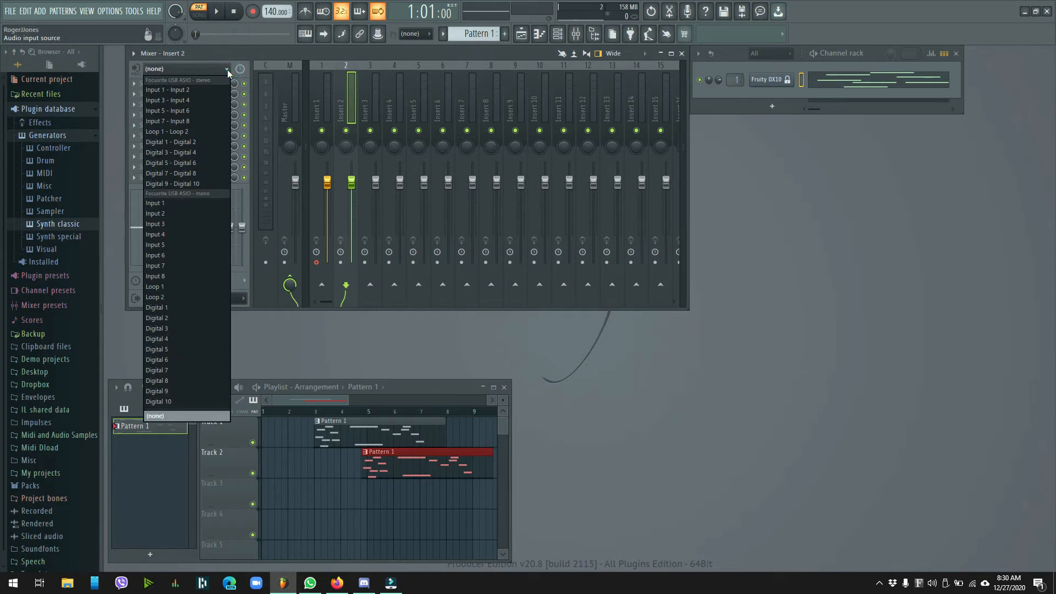
click(195, 90)
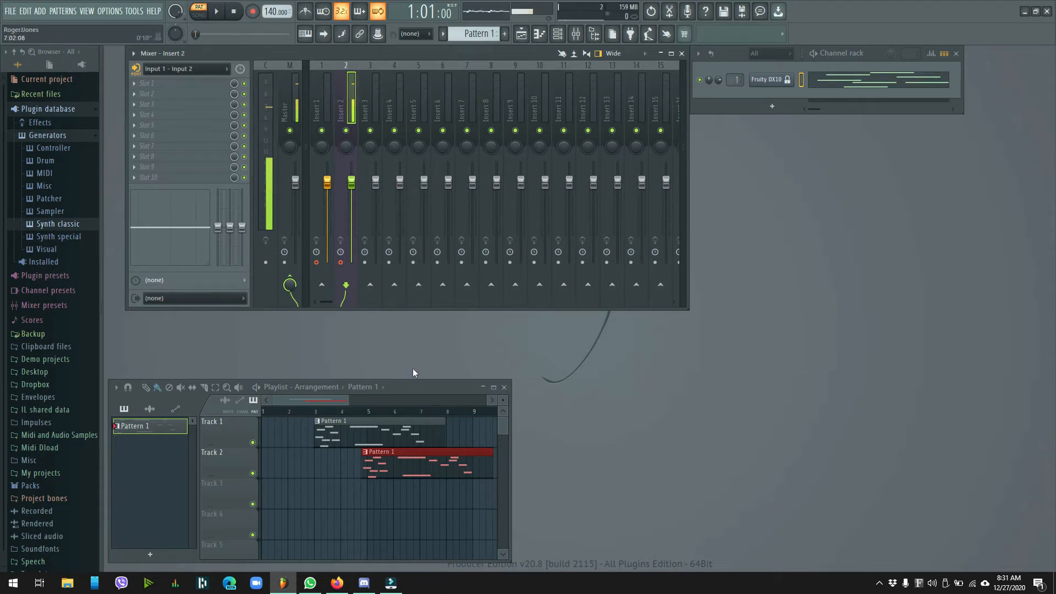
Move the playlist directly below the mixer and keep only Insert 2 armed for disk recording
drag(414, 385, 431, 322)
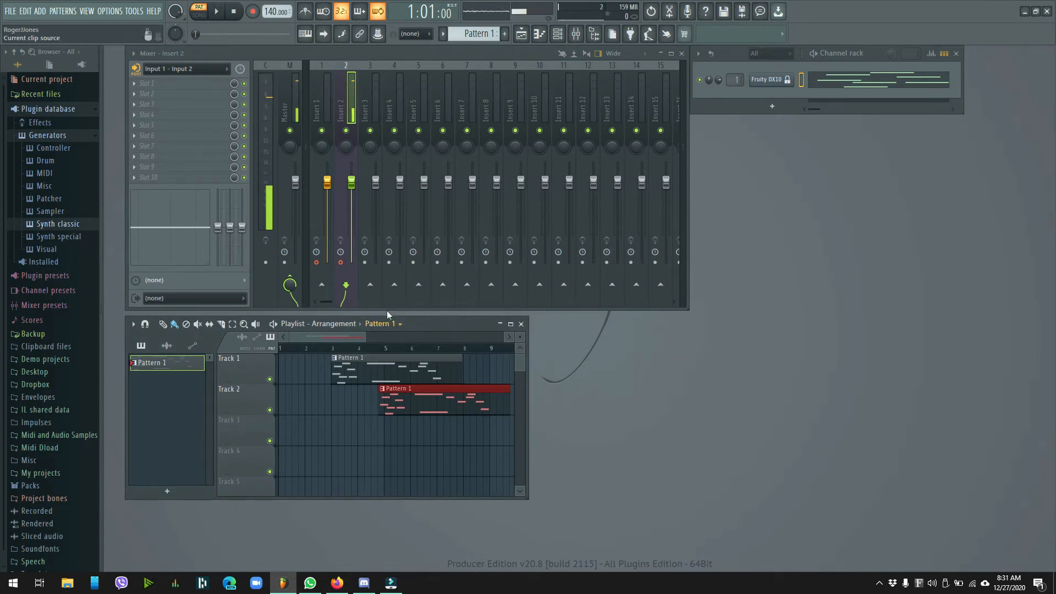
click(324, 275)
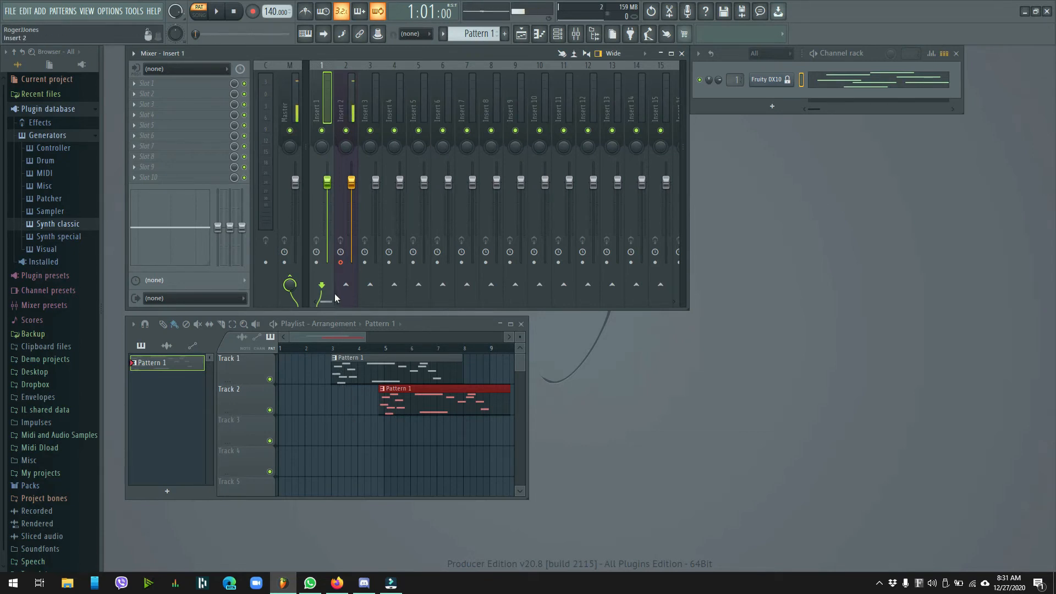
click(341, 263)
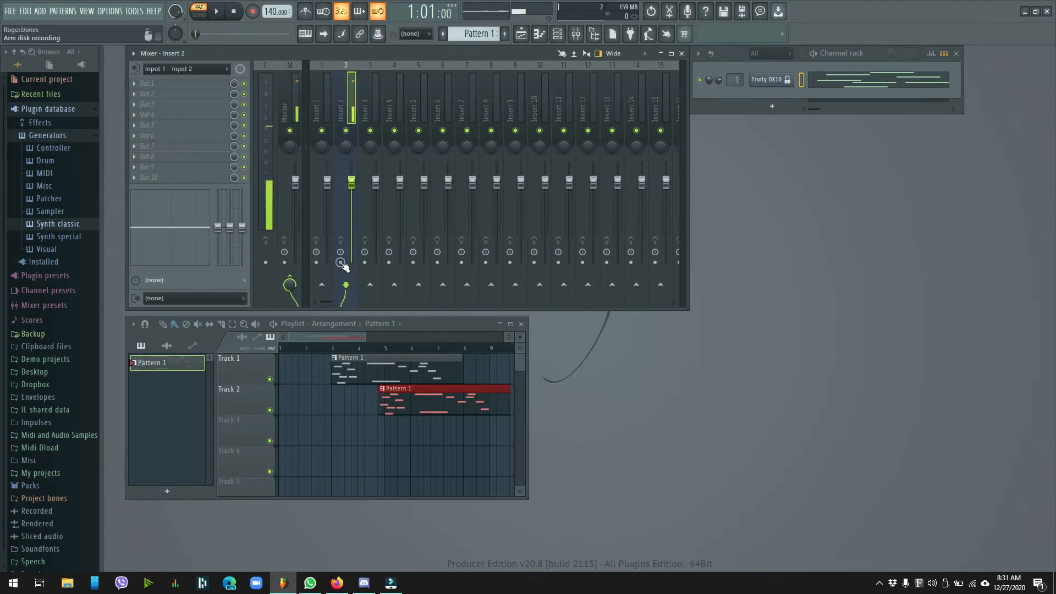
click(340, 263)
Set Insert 2's disk recording to save as a WAV file named Audio Input
right_click(340, 264)
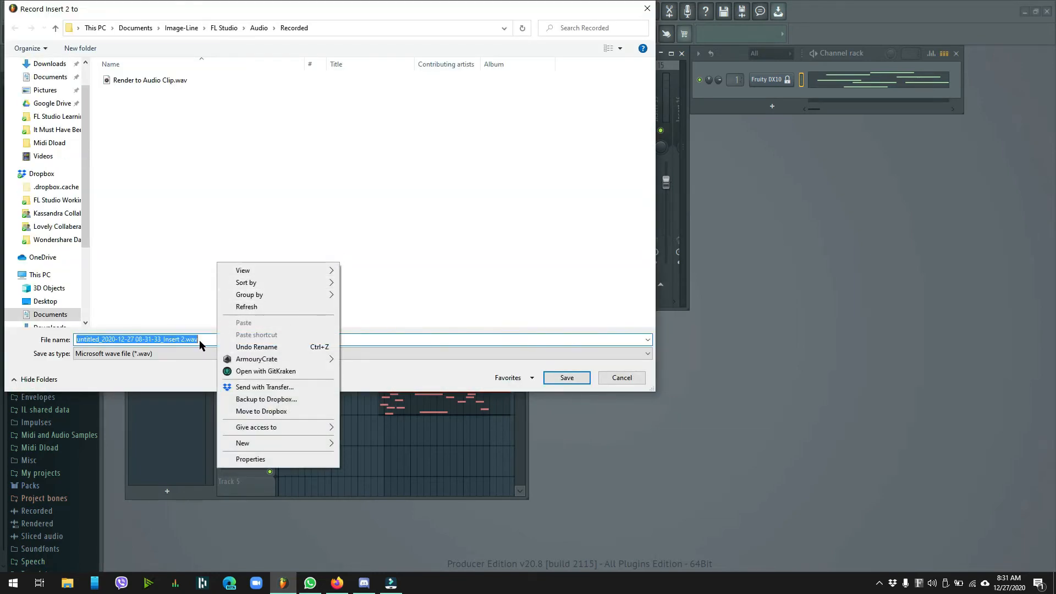
key(a)
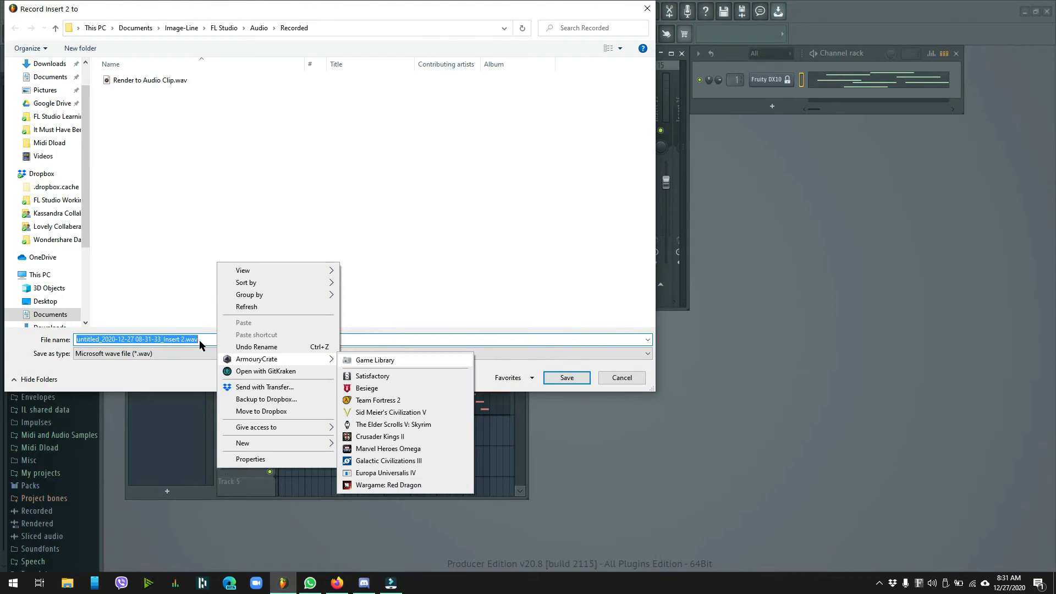
click(199, 340)
drag(218, 342, 72, 354)
text(Audio Input)
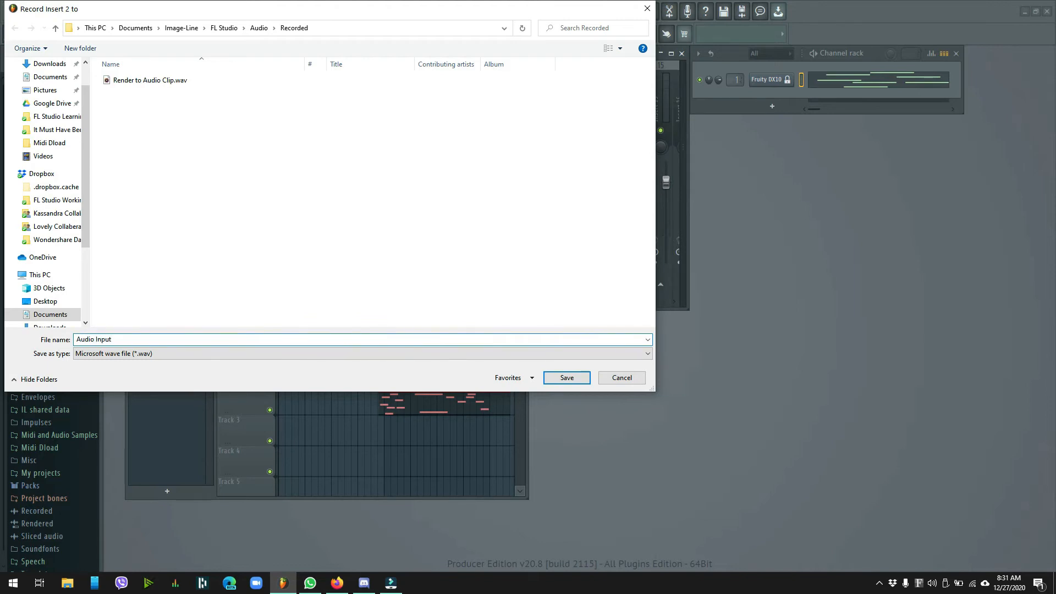
click(566, 379)
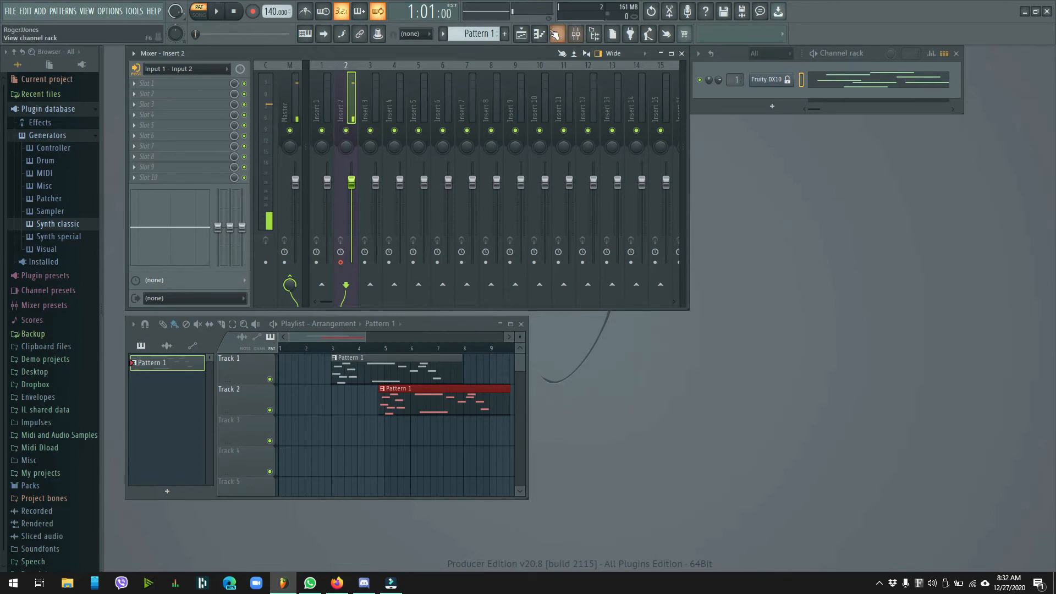
Arm recording for audio into the playlist as an audio clip, and stop after a short take
click(252, 11)
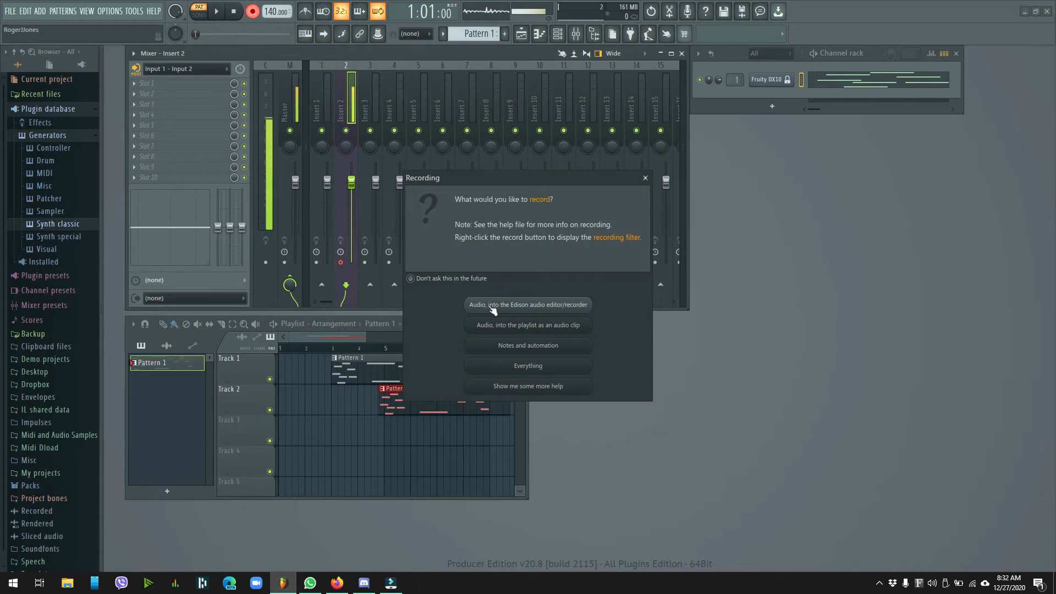
click(503, 328)
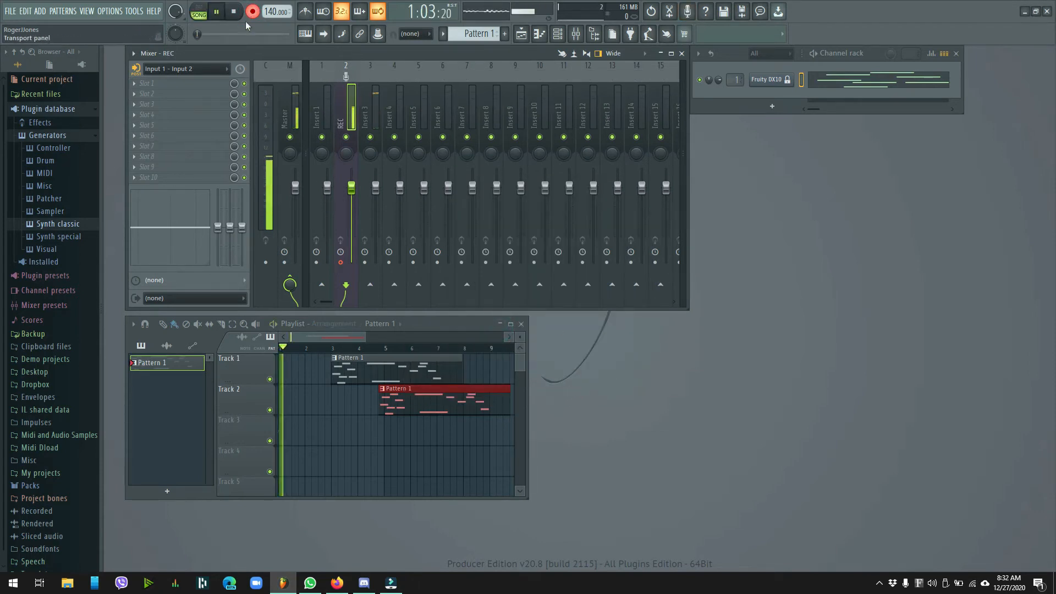
key(space)
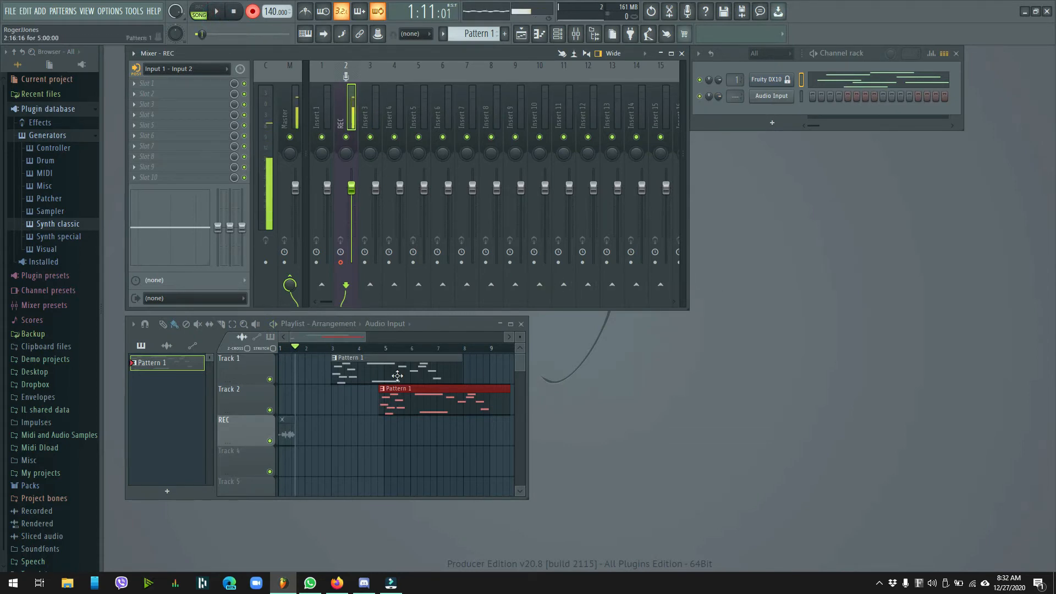
Delete the REC playlist track containing the short recorded audio clip
click(284, 422)
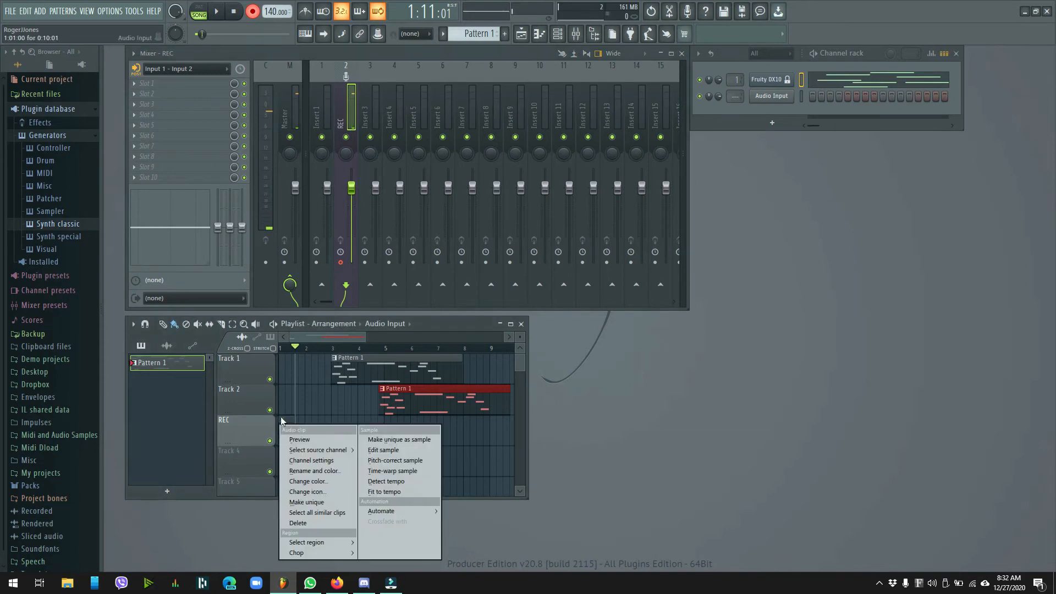
right_click(247, 434)
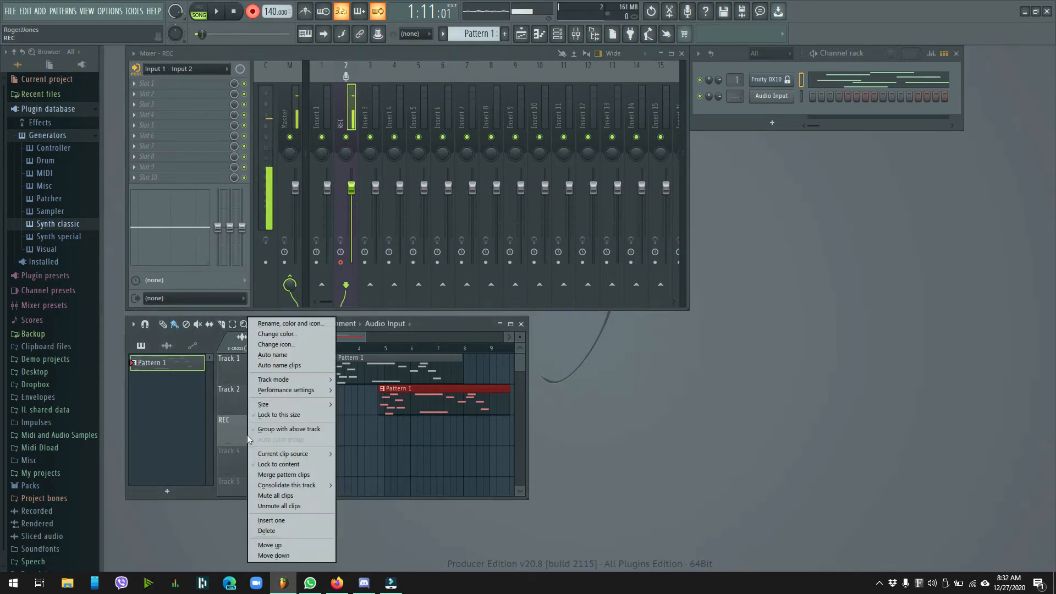
click(275, 531)
click(582, 321)
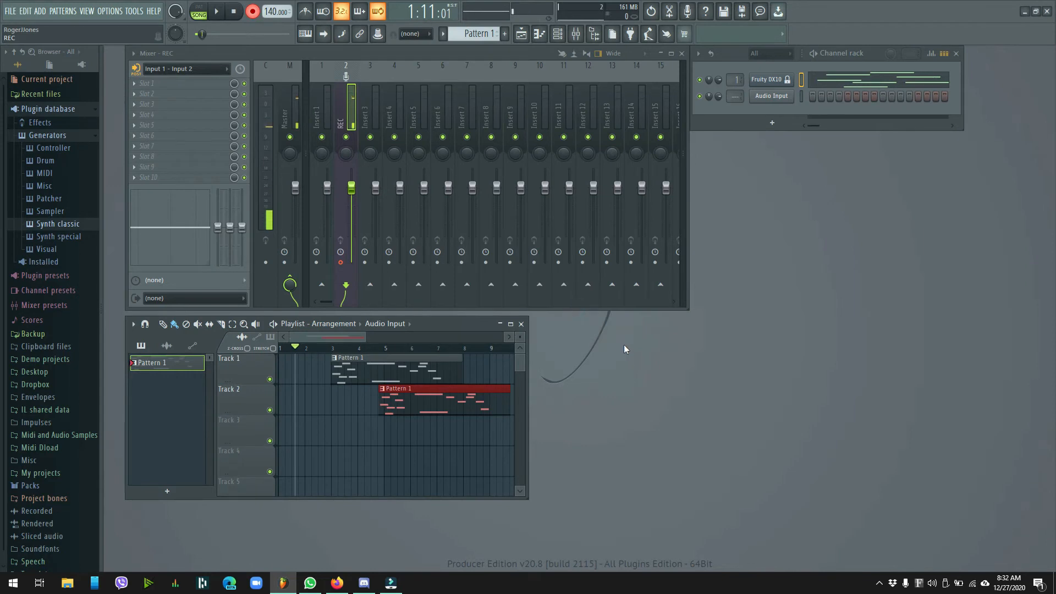
Turn off loop recording and return the playhead to the start of the song
click(380, 12)
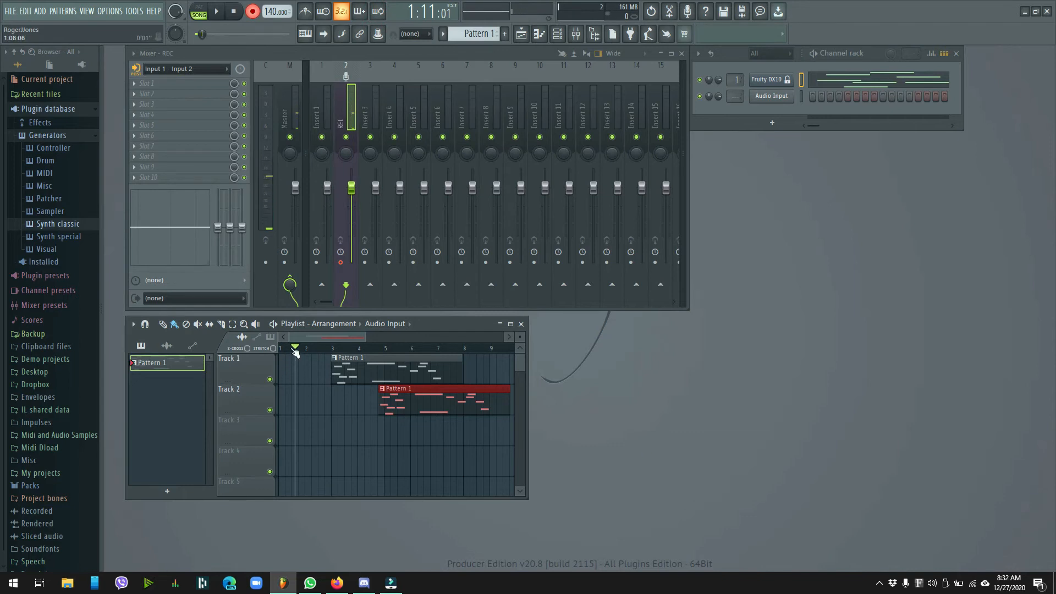
drag(296, 346, 280, 347)
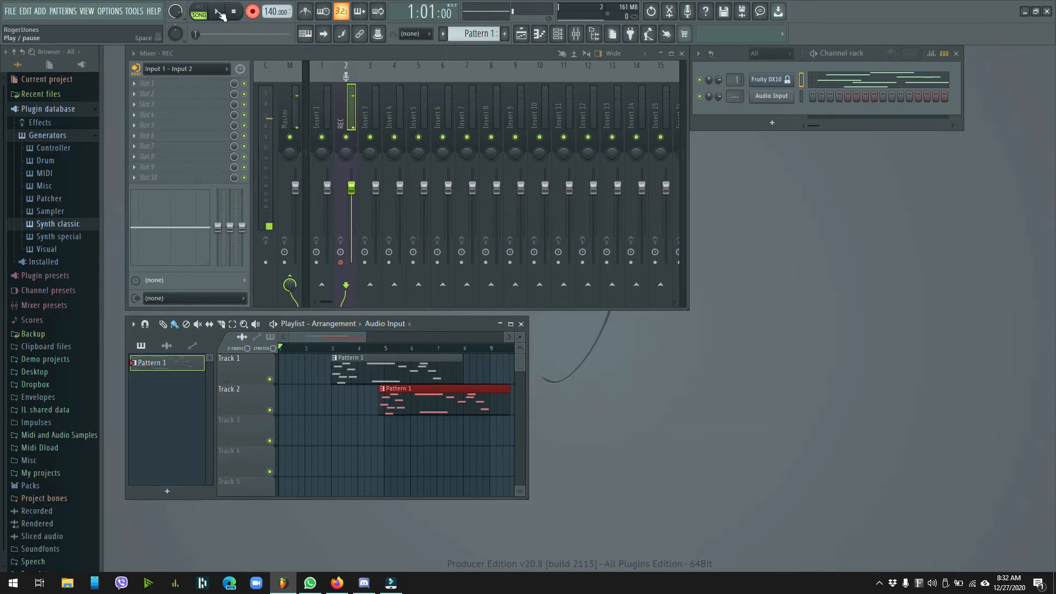
Delete the Audio Input channel from the channel rack and accept the deletion
right_click(771, 100)
click(813, 213)
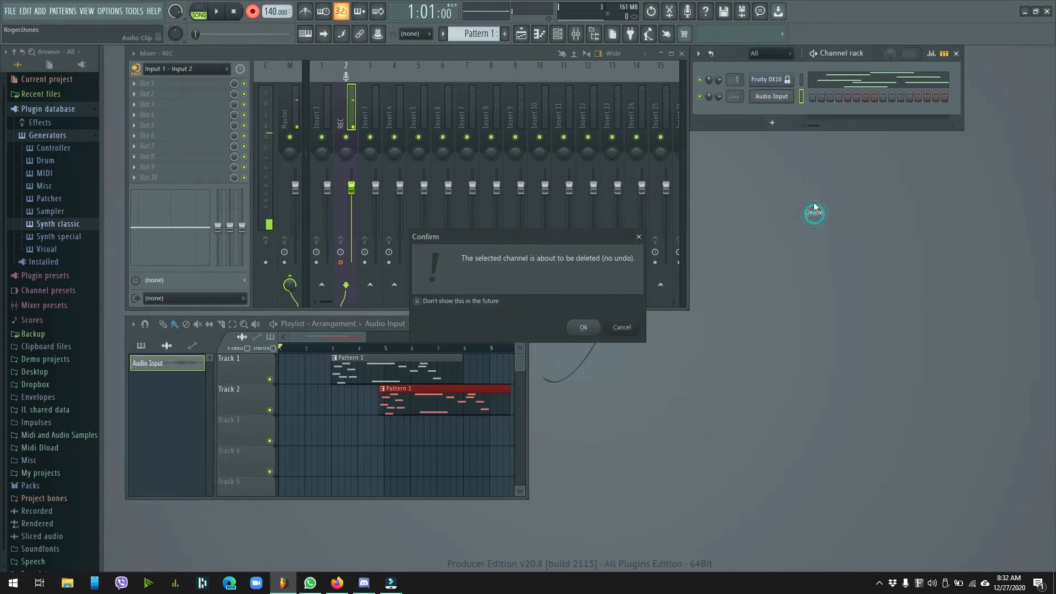
click(585, 328)
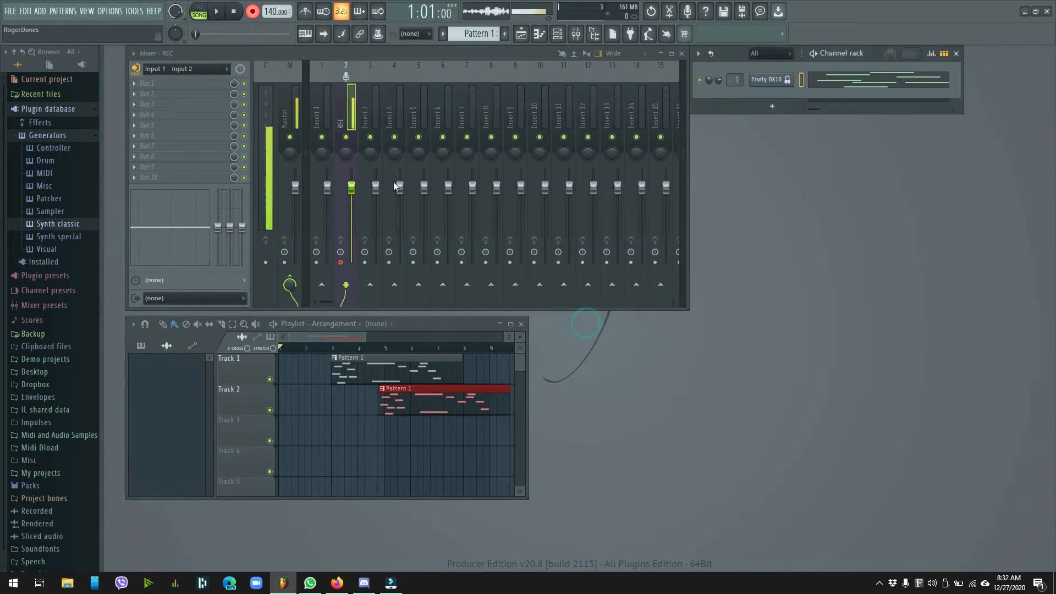
Record a new audio take from the song start to about bar 5 while the patterns play
click(218, 16)
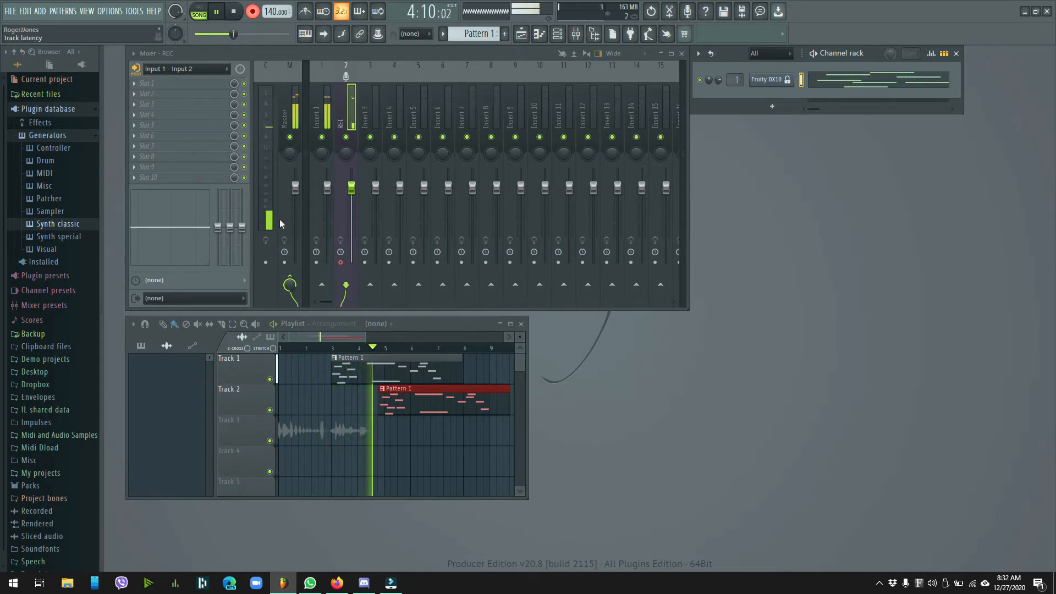
key(space)
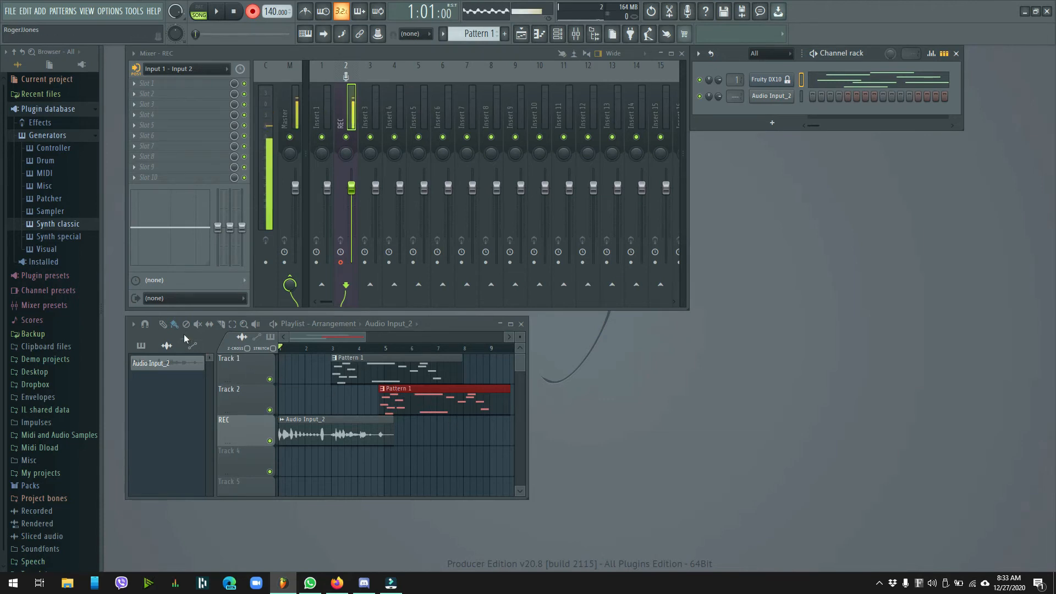
Mute both Pattern 1 clips on Track 1 and Track 2 of the playlist
click(197, 324)
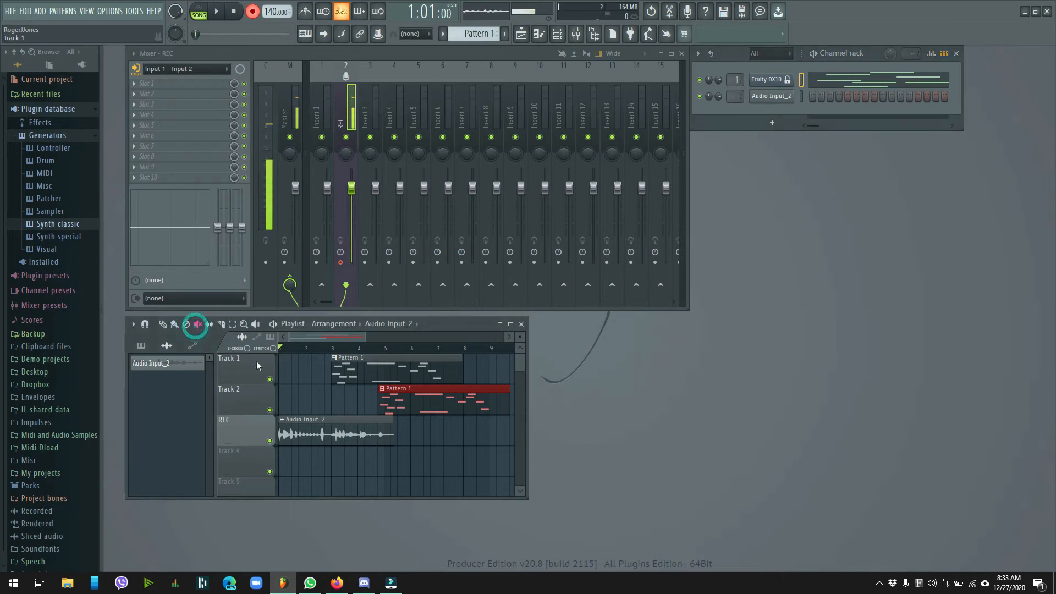
click(348, 359)
click(400, 391)
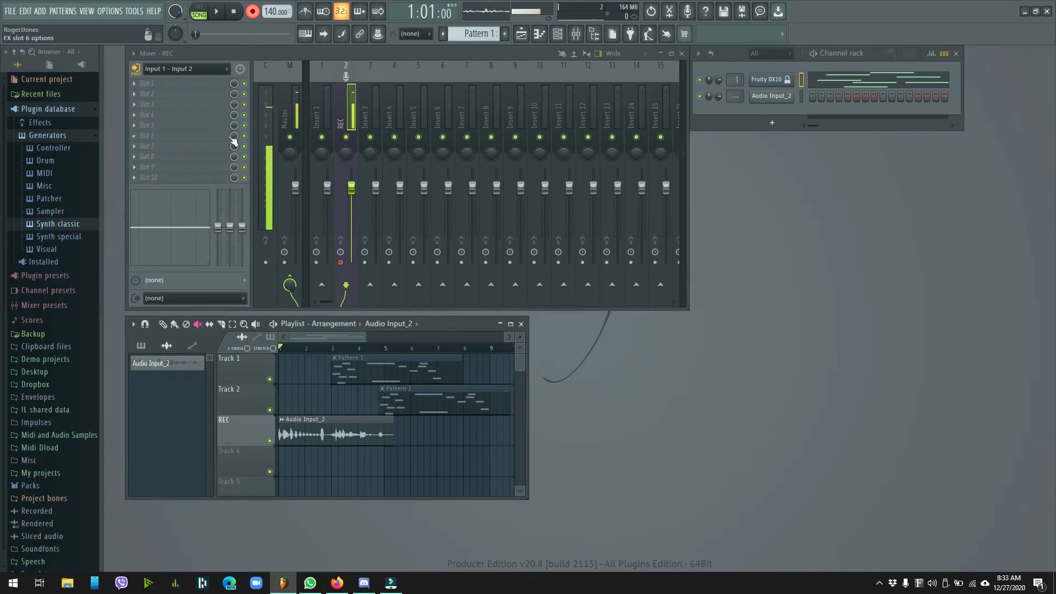
Record two more audio takes from the song start with the earlier take clips muted, plus a short take after bar 6
click(215, 13)
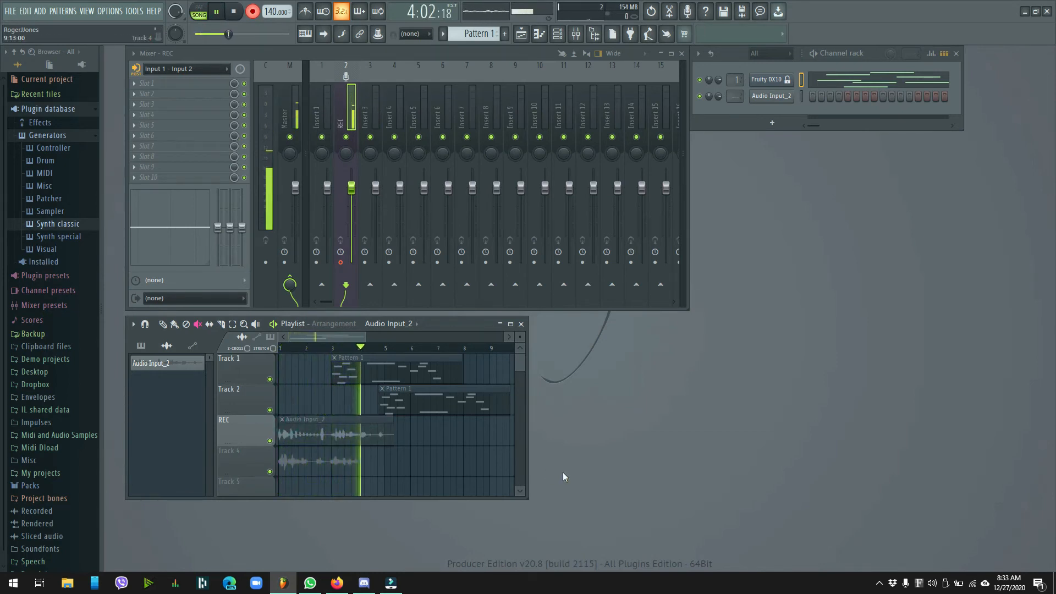
click(219, 13)
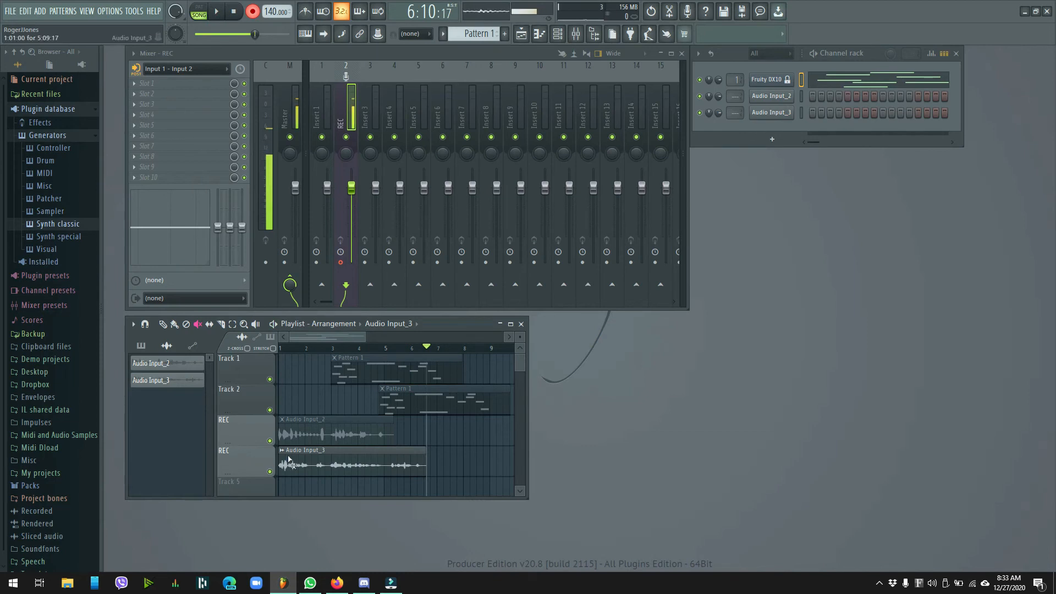
key(space)
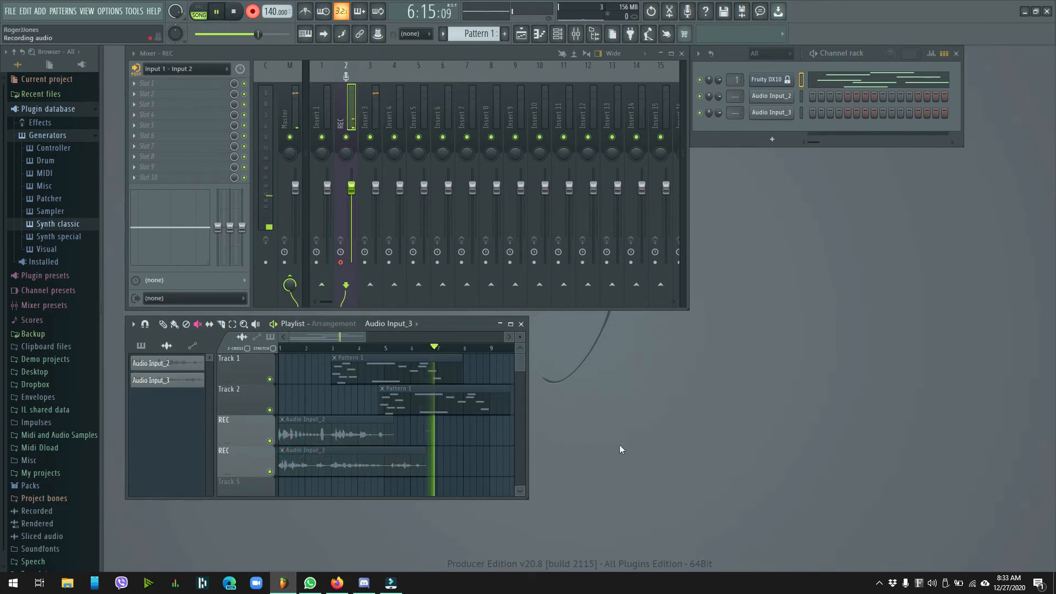
click(235, 17)
click(222, 16)
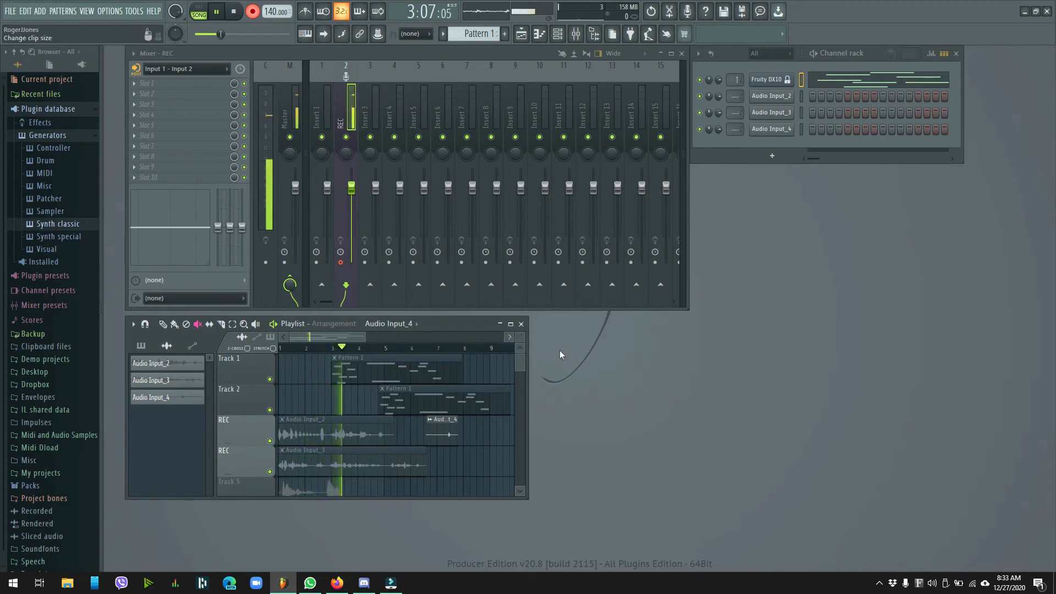
click(233, 12)
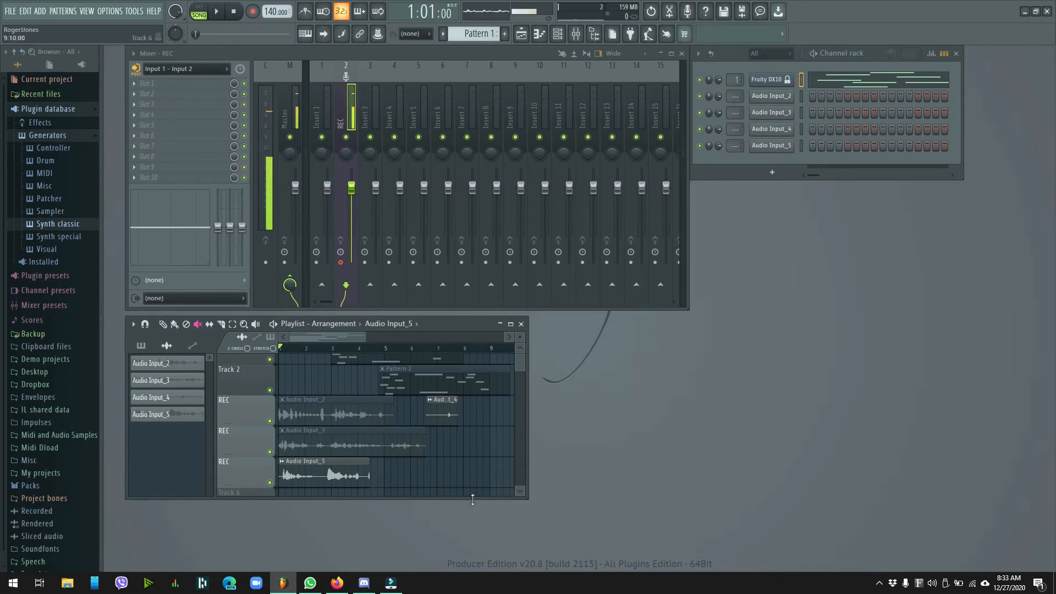
Enlarge the playlist downward and route Audio Input_2 to mixer insert 2, Audio Input_3 to insert 3, and Audio Input_4 and Audio Input_5 to insert 4
drag(473, 500, 474, 569)
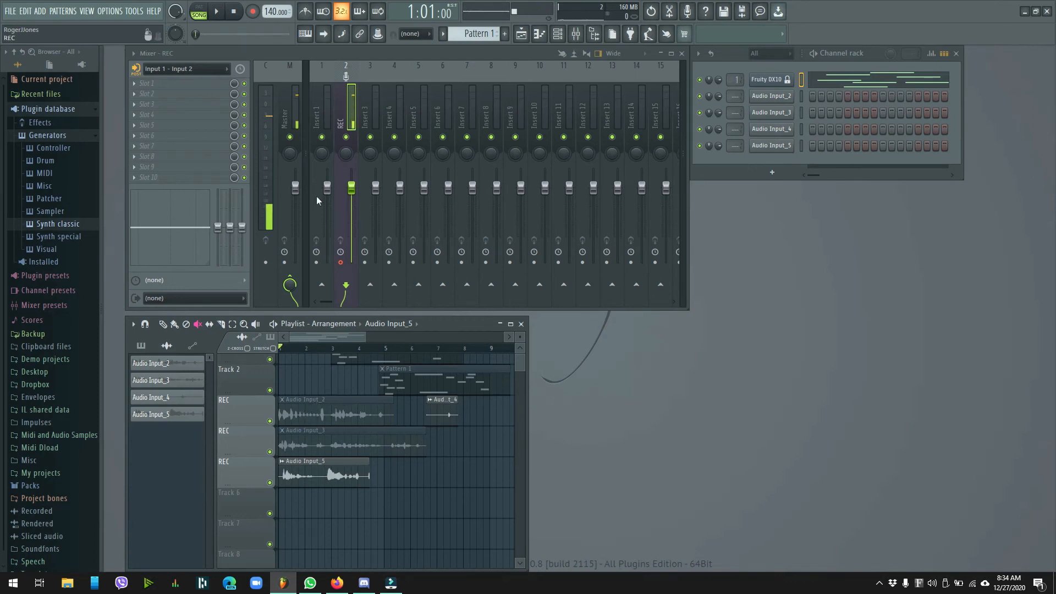
scroll(732, 99, up, 2)
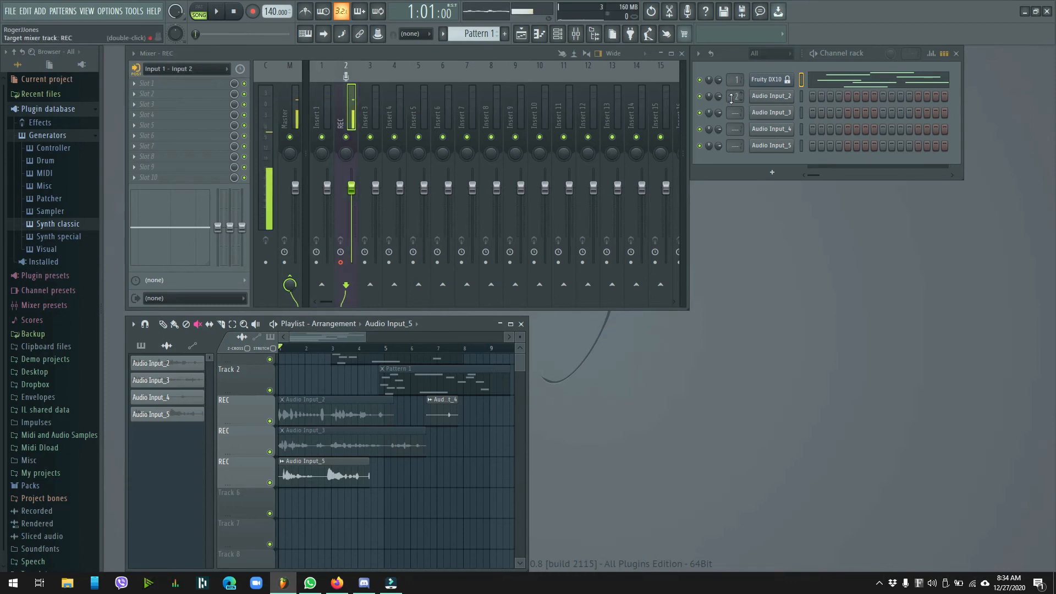
scroll(736, 113, up, 2)
scroll(739, 128, up, 1)
scroll(736, 118, up, 1)
scroll(732, 131, up, 1)
scroll(732, 131, up, 2)
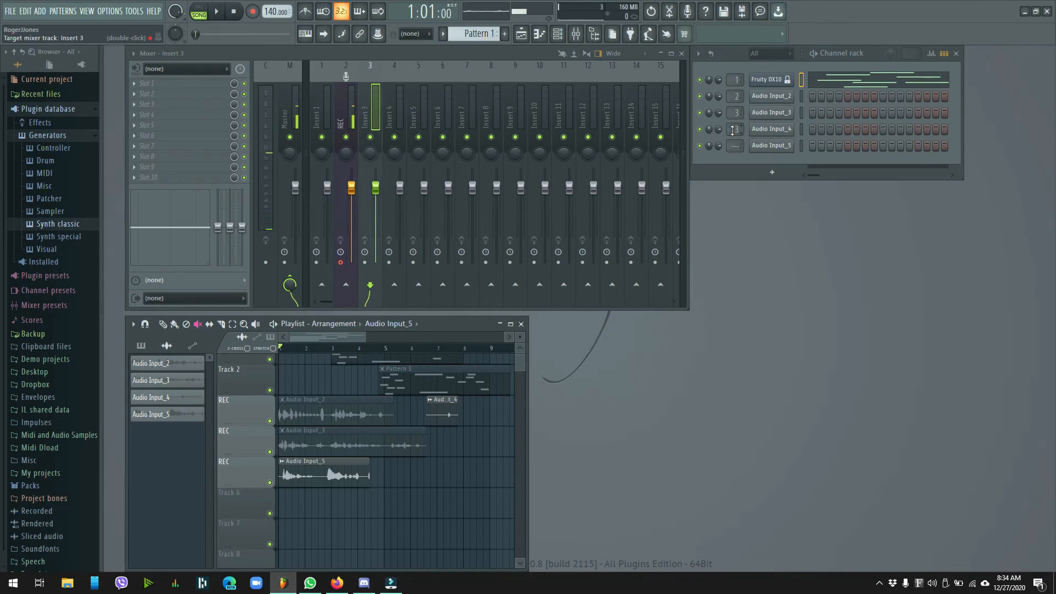
scroll(730, 148, up, 4)
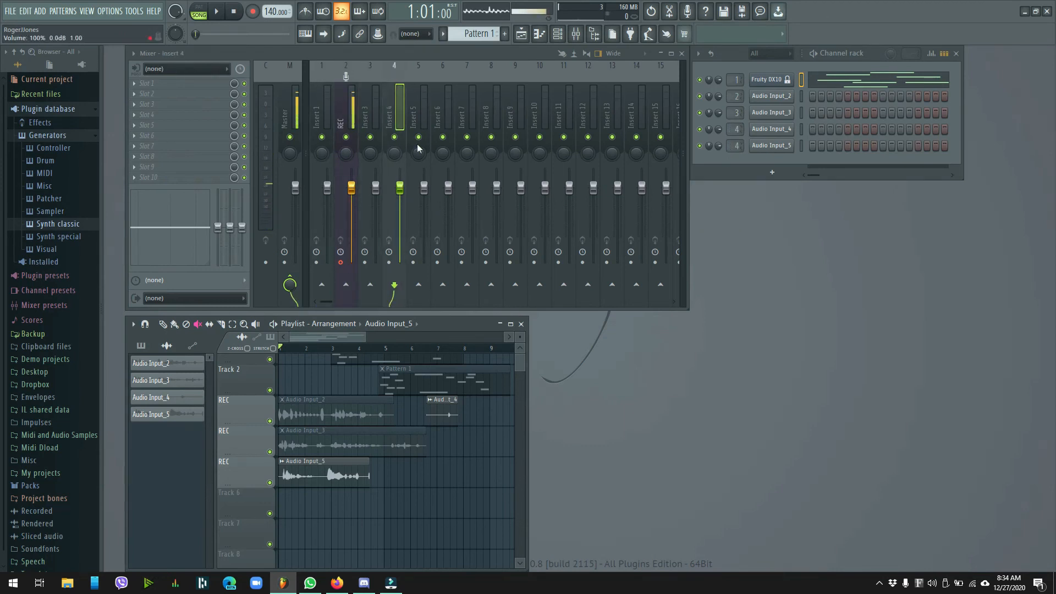
Play the song while unmuting the Audio Input_2 and Audio Input_3 clips and muting Audio Input_4 and Audio Input_5, and stop playback
click(222, 14)
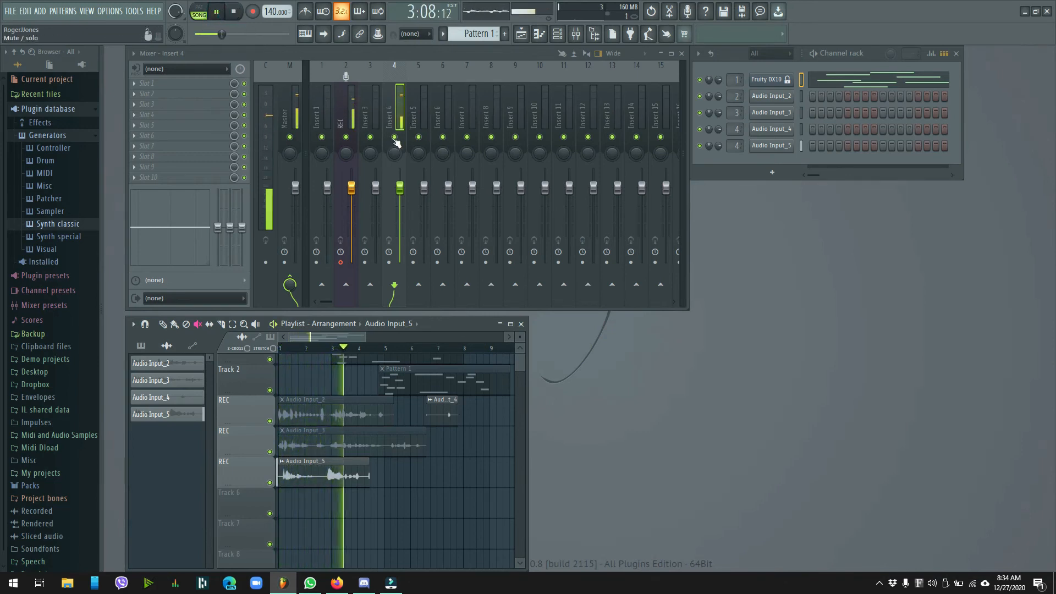
click(322, 404)
click(328, 434)
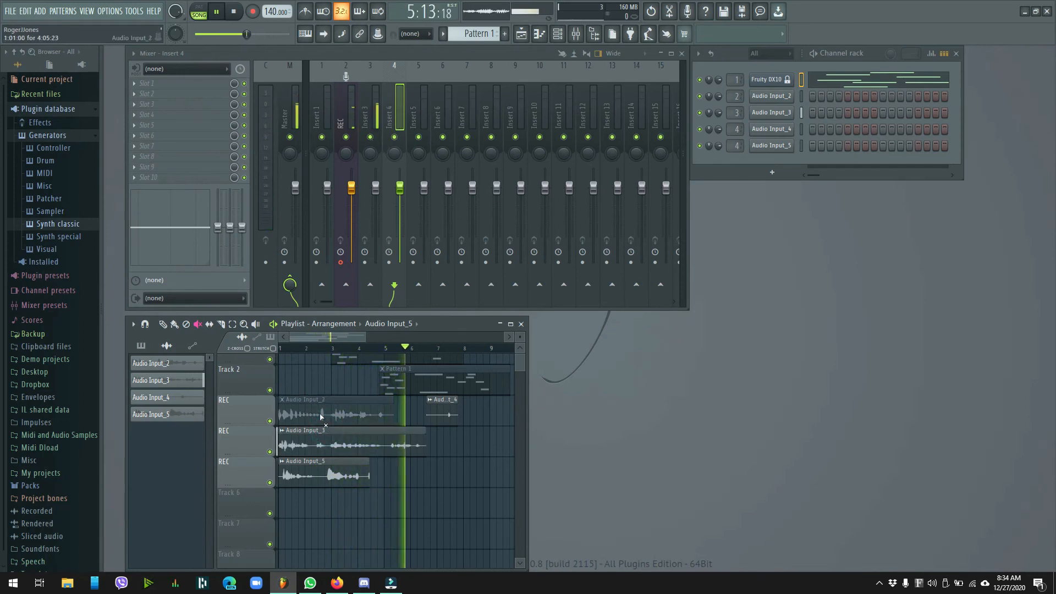
click(439, 402)
click(439, 402)
click(339, 468)
key(space)
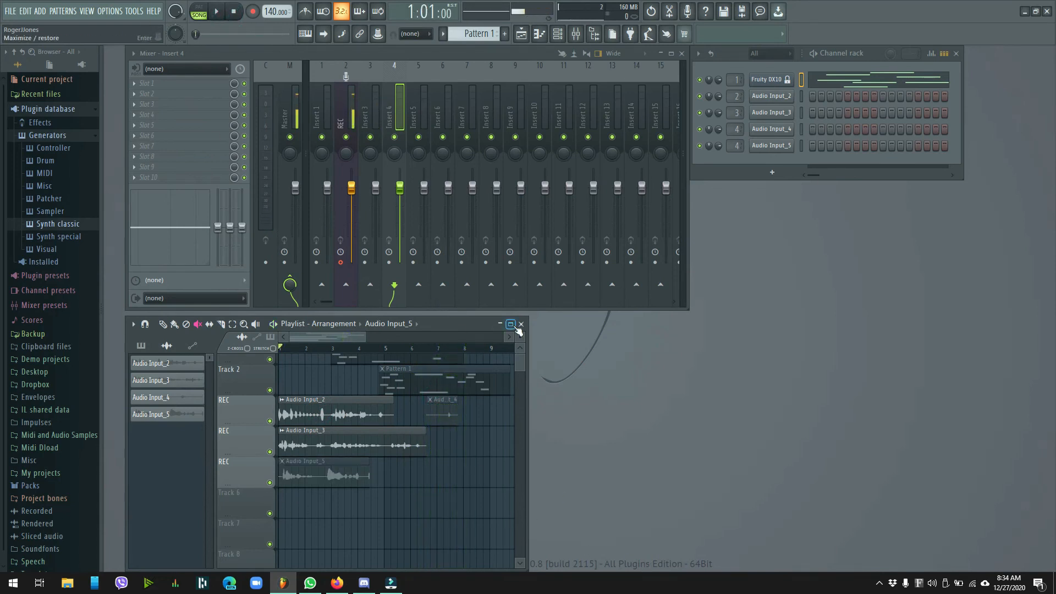